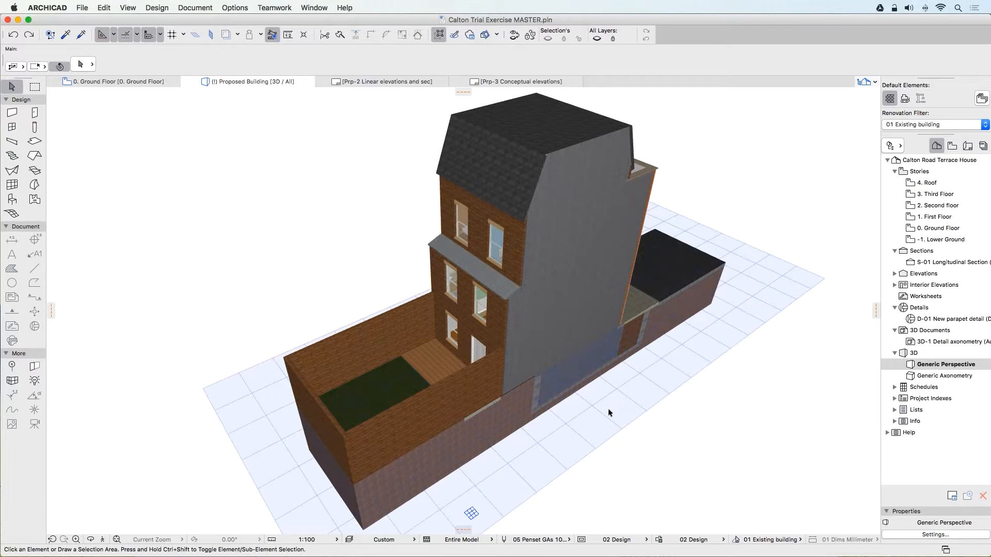
# Select the rear ground-floor wall and the garden wall segments adjoining it on both sides in the 3D view.
pyautogui.moveTo(608, 410); pyautogui.dragTo(645, 404, button='middle')
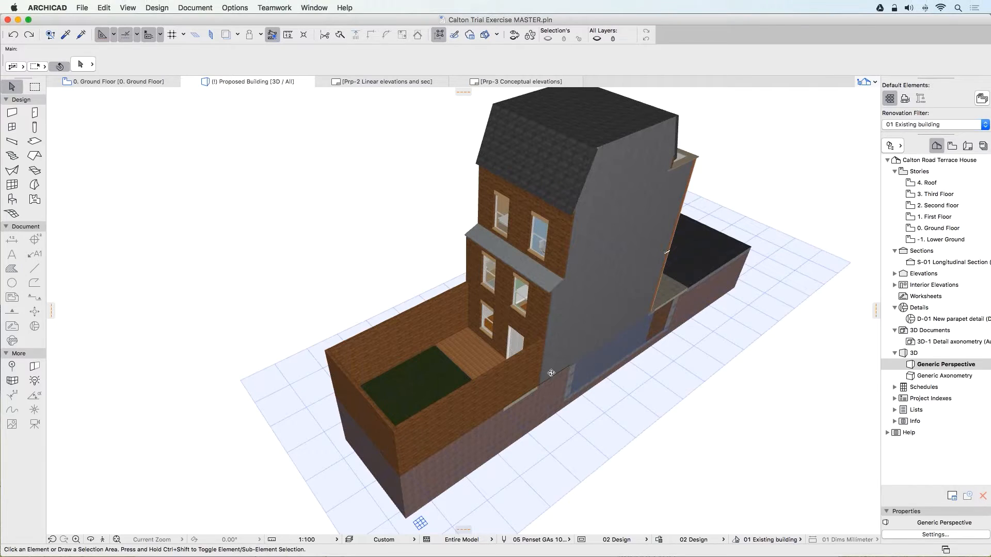
pyautogui.keyDown('shift'); pyautogui.moveTo(549, 372); pyautogui.dragTo(551, 170, button='middle'); pyautogui.keyUp('shift')
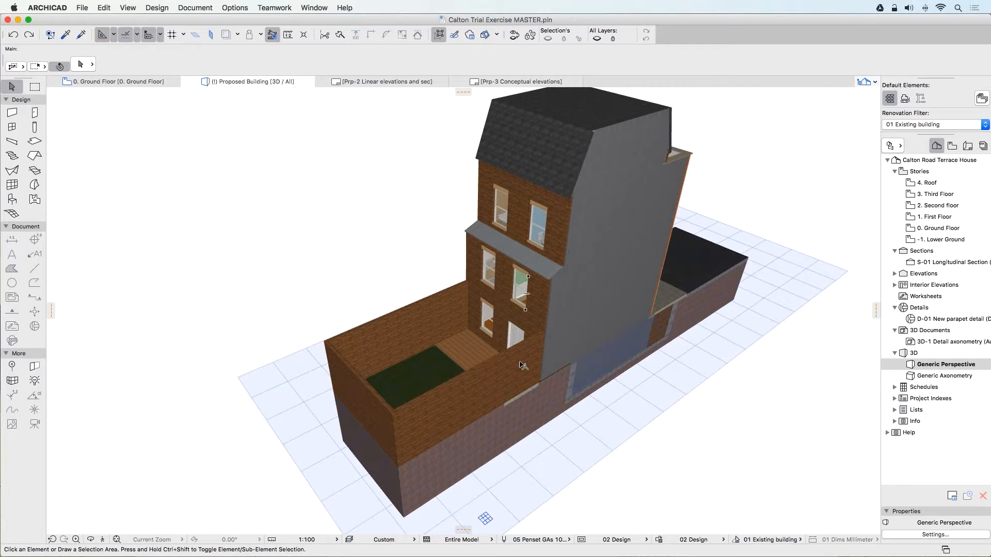
pyautogui.moveTo(519, 369); pyautogui.dragTo(515, 393, button='middle')
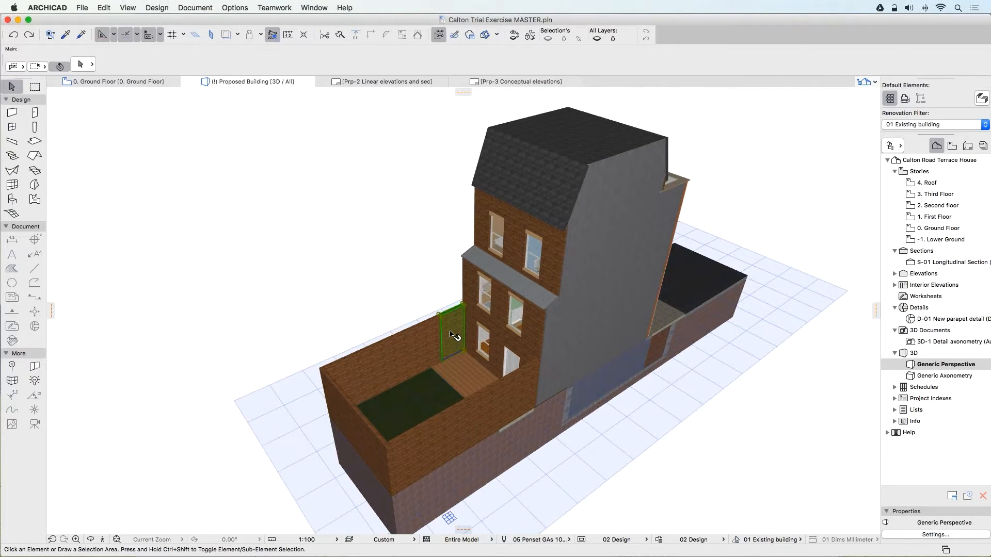
pyautogui.click(455, 337)
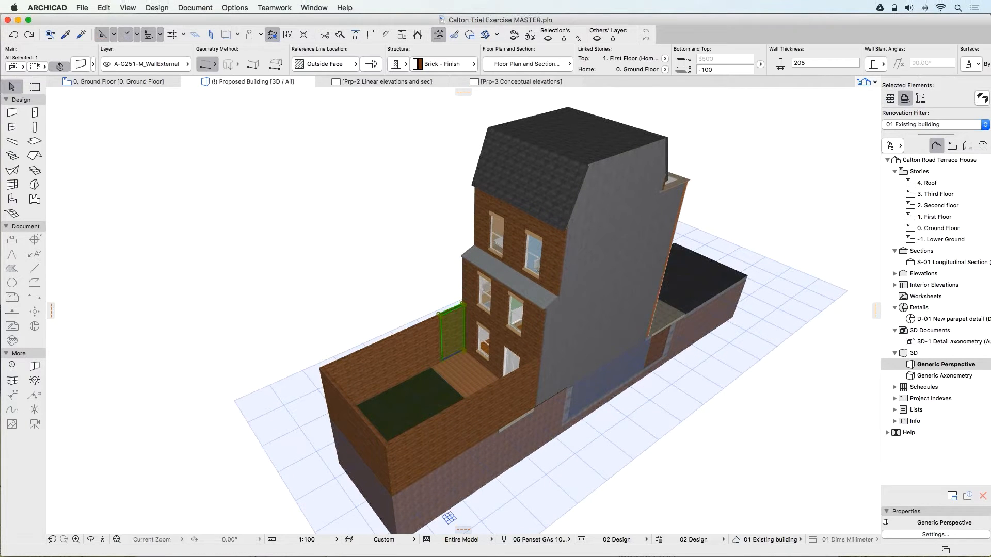
pyautogui.keyDown('shift'); pyautogui.click(516, 416); pyautogui.keyUp('shift')
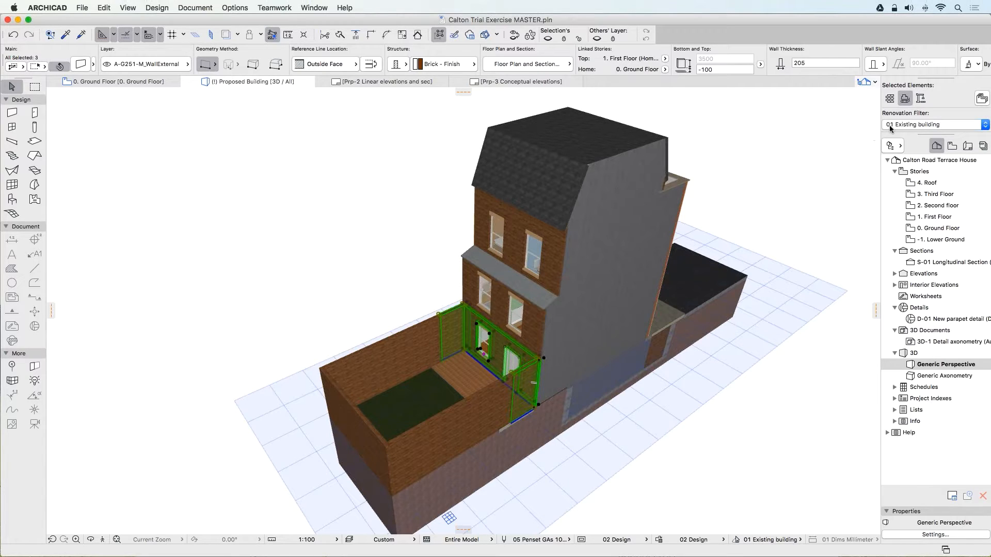
# View the 3D model with the 02 Demolition markup renovation filter, clear the selection, and restore the 01 Existing building filter.
pyautogui.click(911, 125)
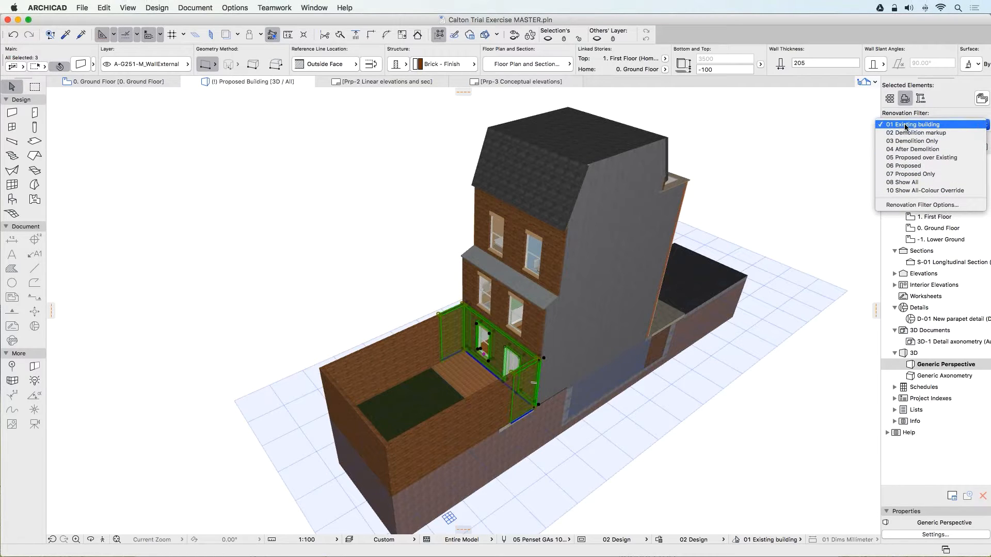
pyautogui.click(916, 133)
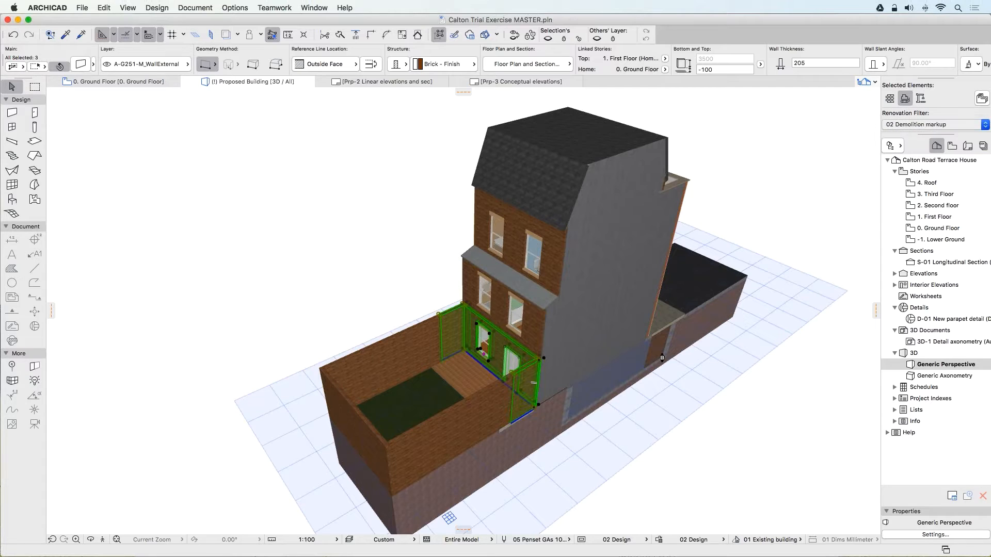
pyautogui.press('Delete')
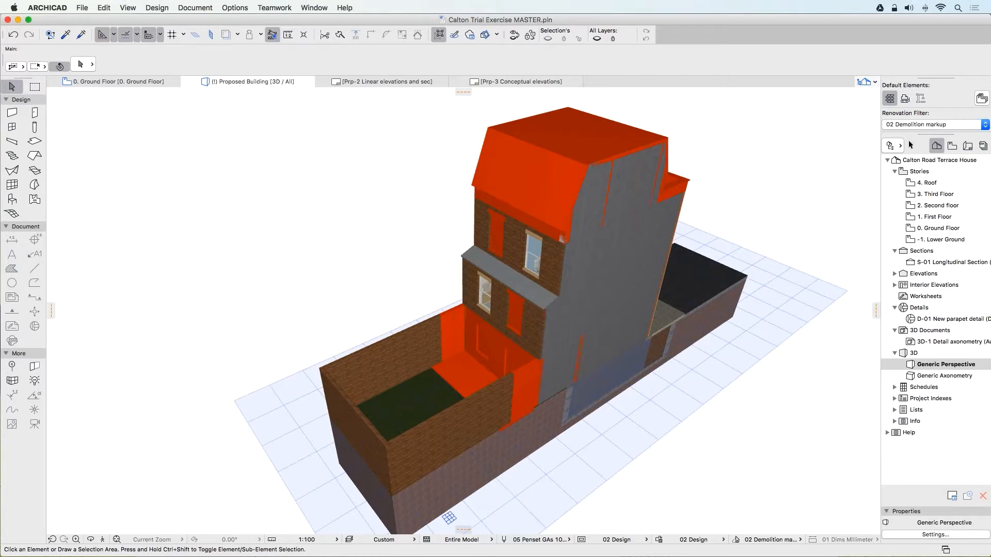
pyautogui.click(911, 125)
pyautogui.click(913, 117)
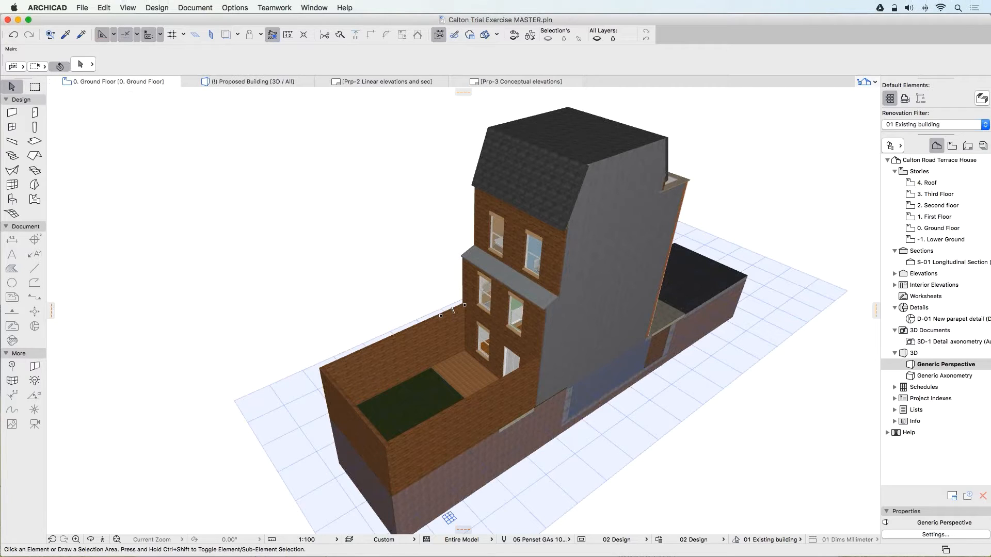
# Bring up the 0. Ground Floor plan and set the default renovation status for added elements to New.
pyautogui.click(119, 81)
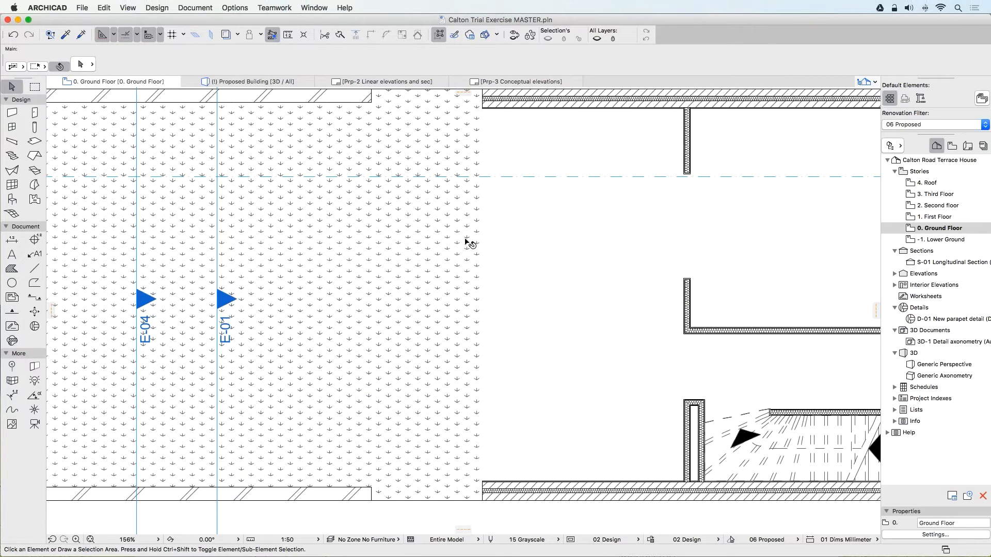
pyautogui.moveTo(466, 243); pyautogui.dragTo(474, 252, button='middle')
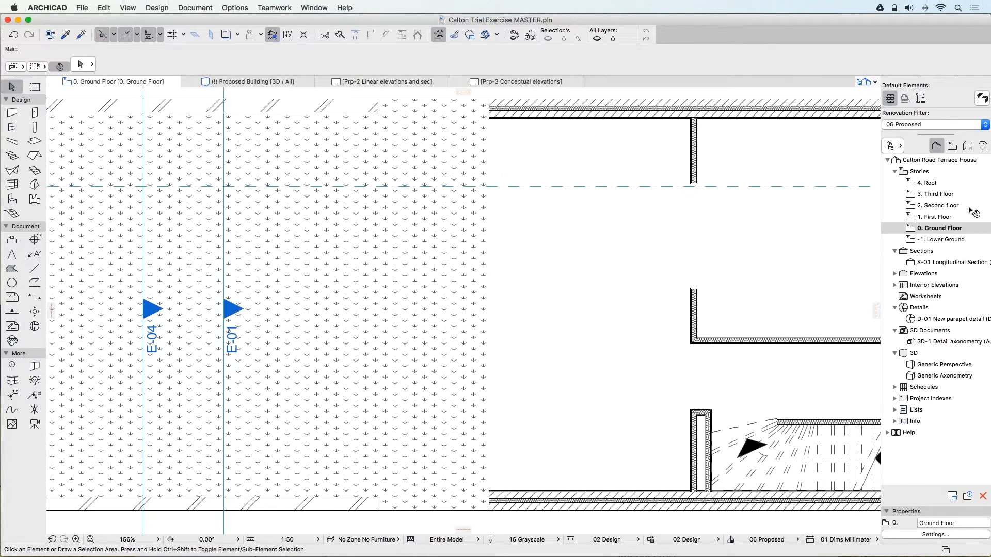
pyautogui.click(922, 101)
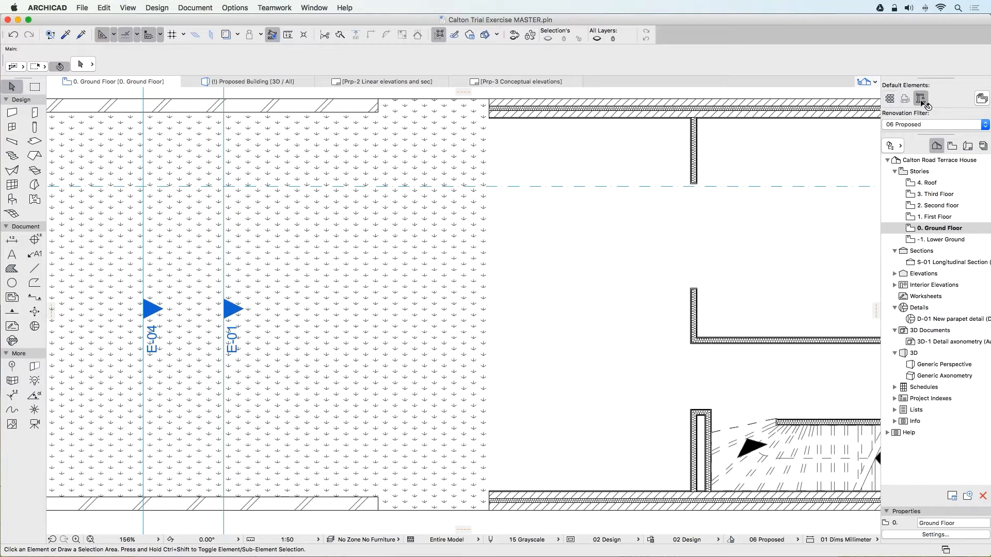
pyautogui.click(588, 260)
# Review the Wall tool's saved favorites and its default settings without changing any values.
pyautogui.click(13, 113)
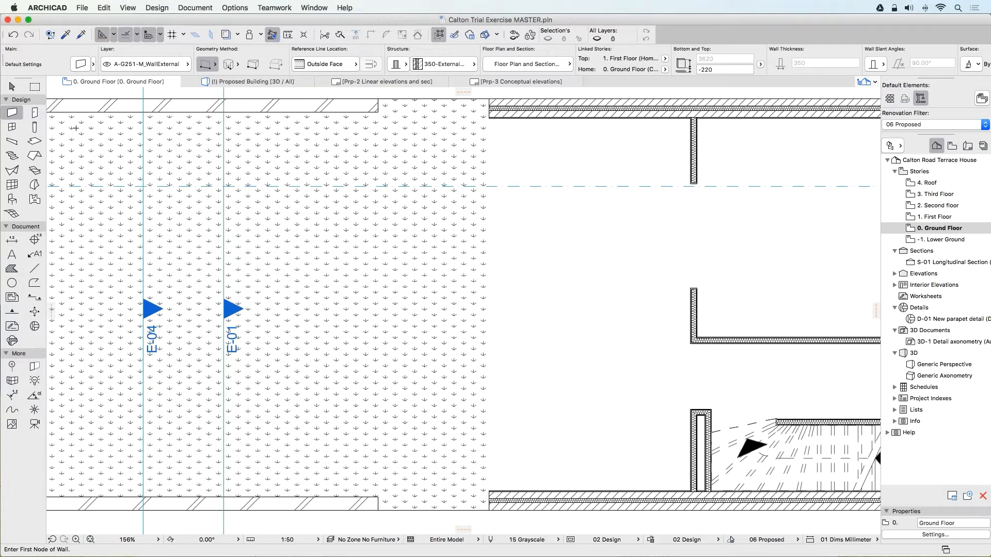
pyautogui.click(19, 112)
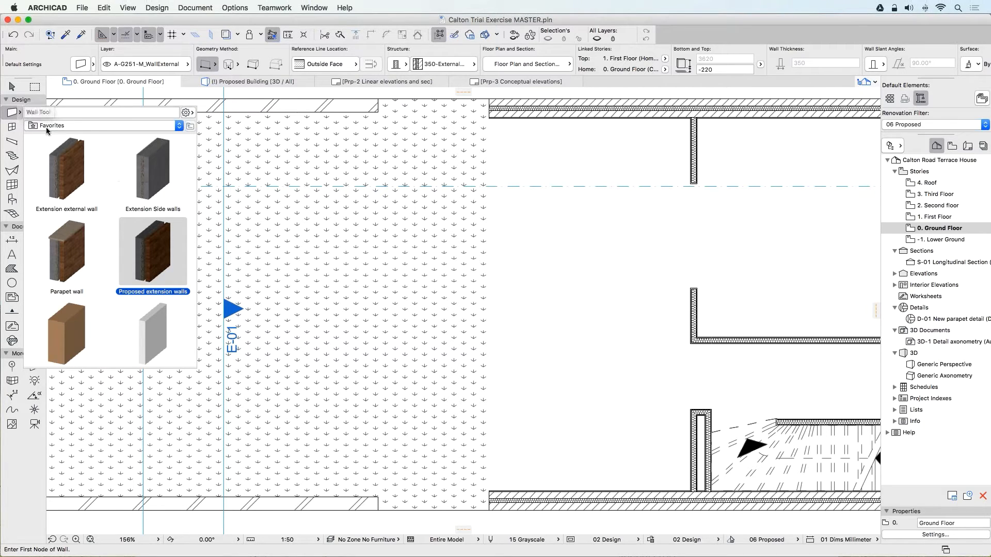
pyautogui.click(12, 114)
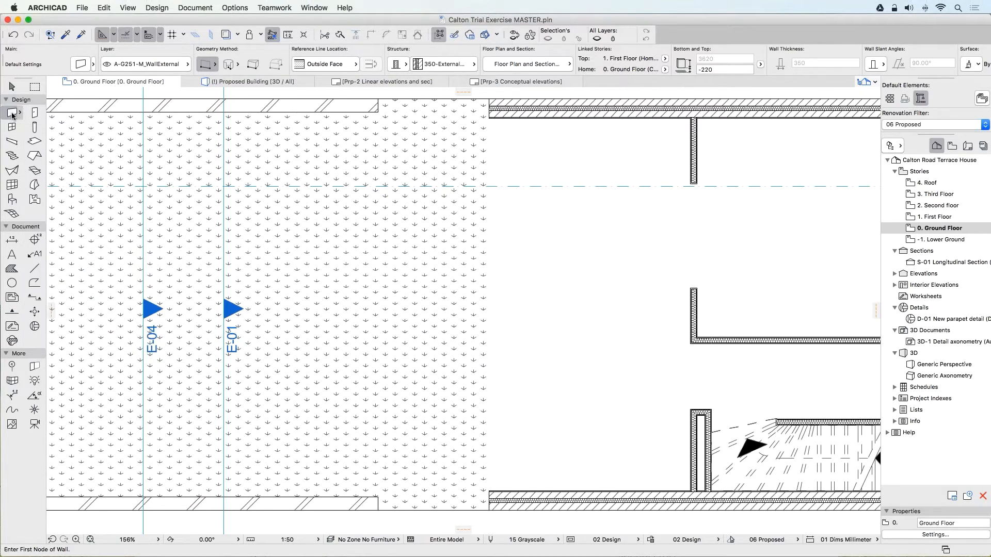
pyautogui.doubleClick(11, 115)
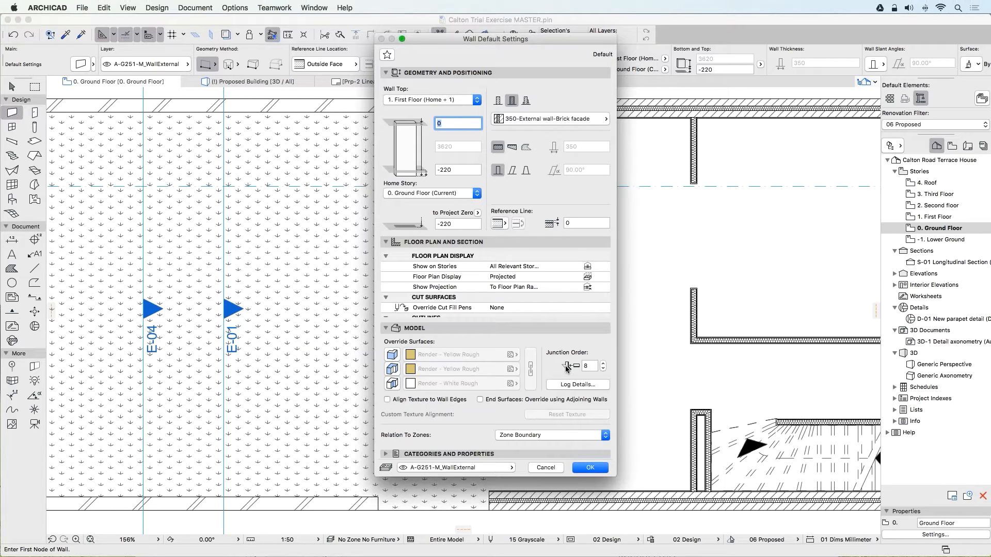
pyautogui.press('Return')
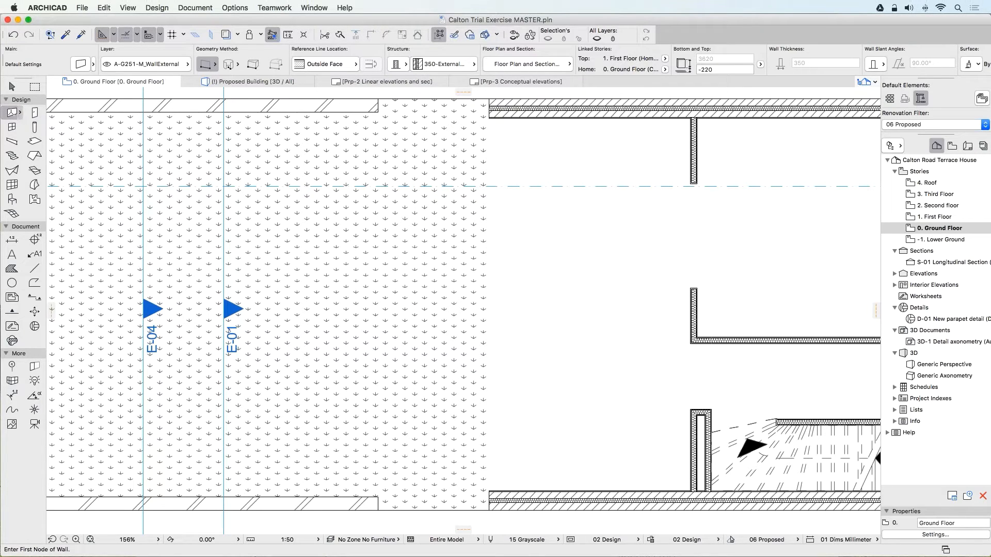
# Draw the extension's upper side wall with the Extension Side walls favorite, from the house's outer corner to the garden wall's end.
pyautogui.click(21, 112)
pyautogui.doubleClick(167, 171)
pyautogui.click(491, 98)
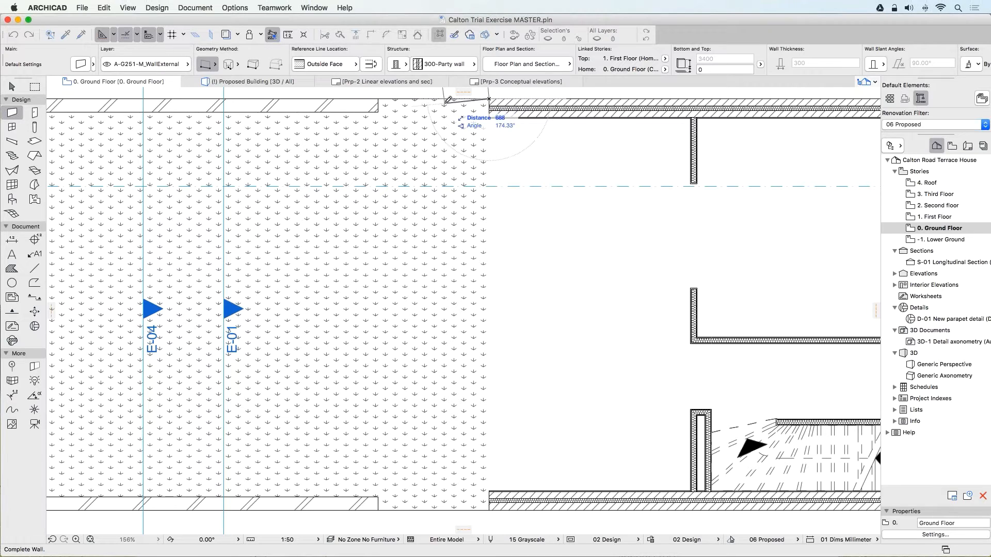
pyautogui.moveTo(445, 103); pyautogui.dragTo(430, 136, button='middle')
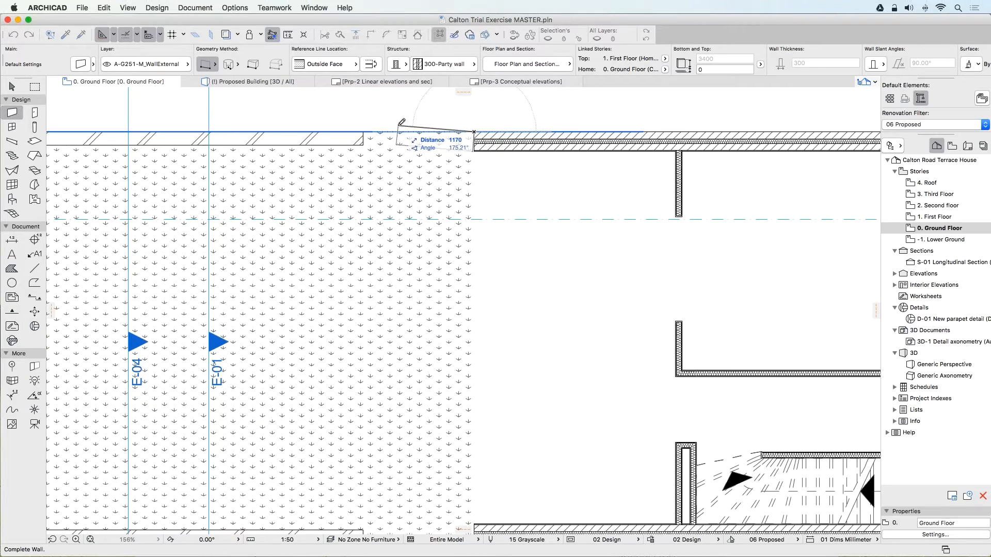
pyautogui.click(363, 132)
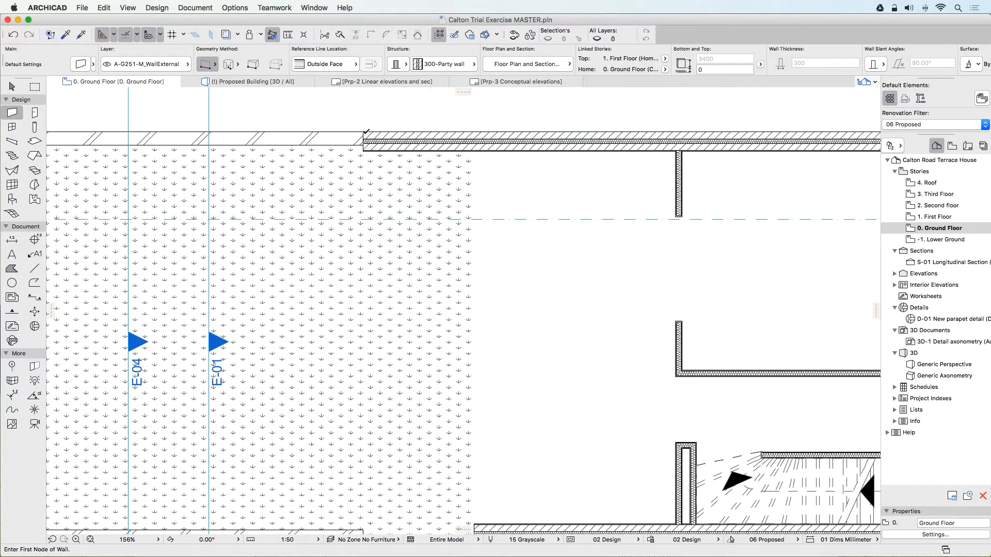
# Draw the extension's lower side wall with the same wall type, between the lower garden wall's end and the house's party wall.
pyautogui.scroll(-5, 405, 201)
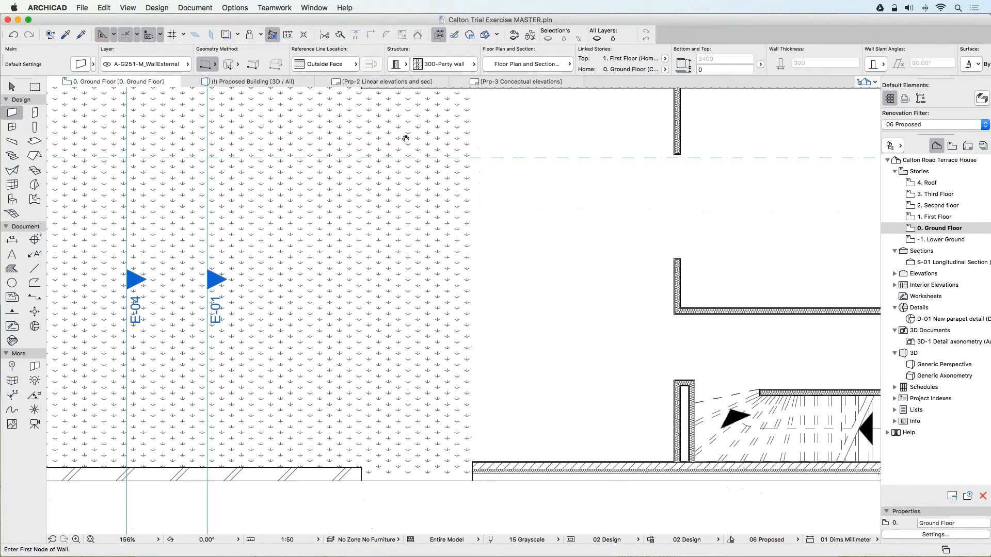
pyautogui.click(362, 478)
pyautogui.click(468, 474)
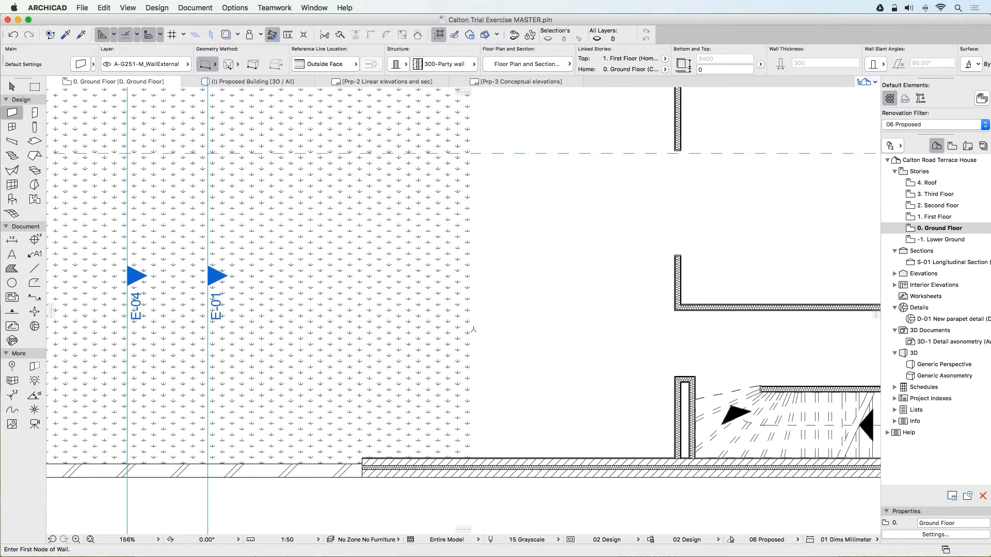
# Draw a 6300 mm rear wall with the Proposed extension walls favorite, joining the outer corners of the two extension side walls.
pyautogui.scroll(2, 480, 310)
pyautogui.hscroll(-2, 480, 309)
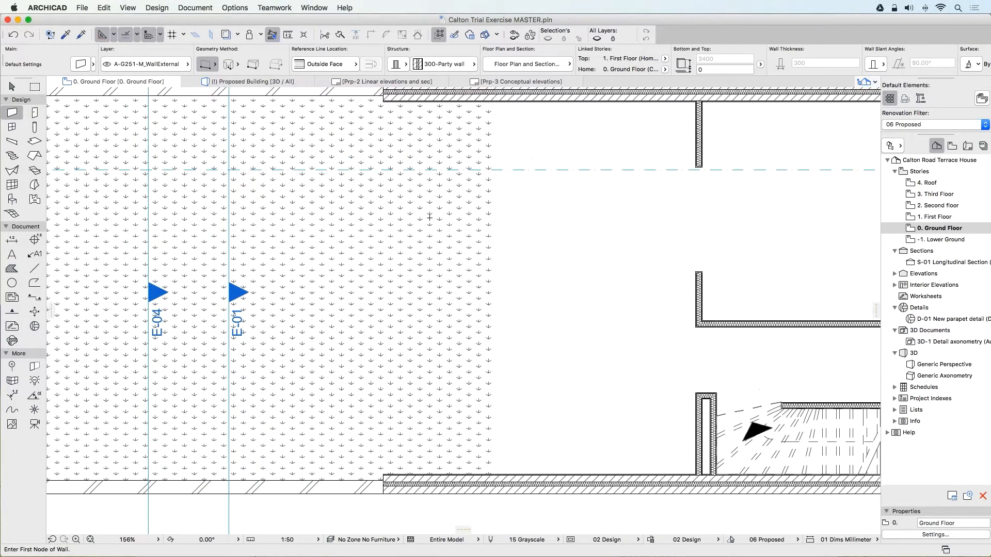
pyautogui.click(19, 112)
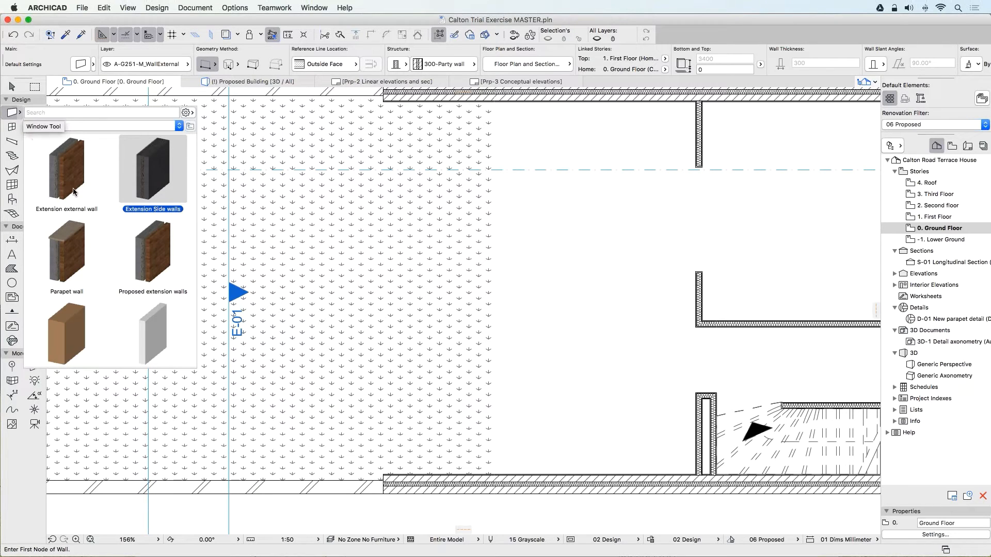
pyautogui.click(151, 253)
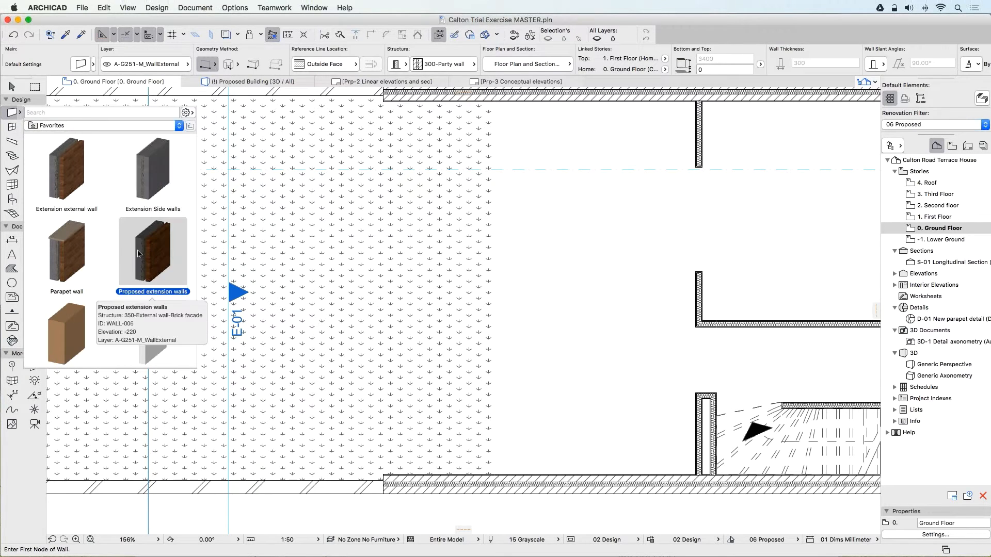
pyautogui.doubleClick(138, 251)
pyautogui.moveTo(400, 214); pyautogui.dragTo(453, 233, button='middle')
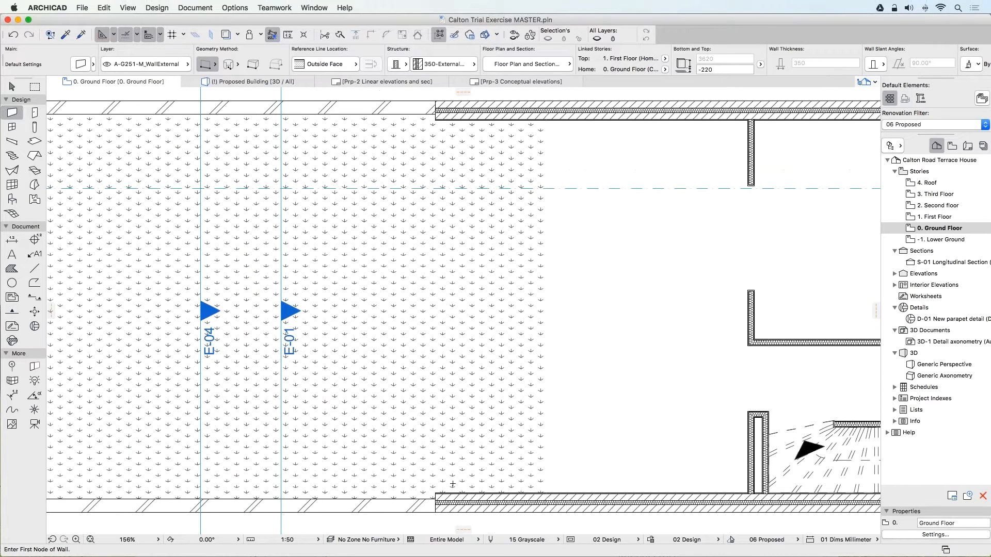
pyautogui.click(435, 513)
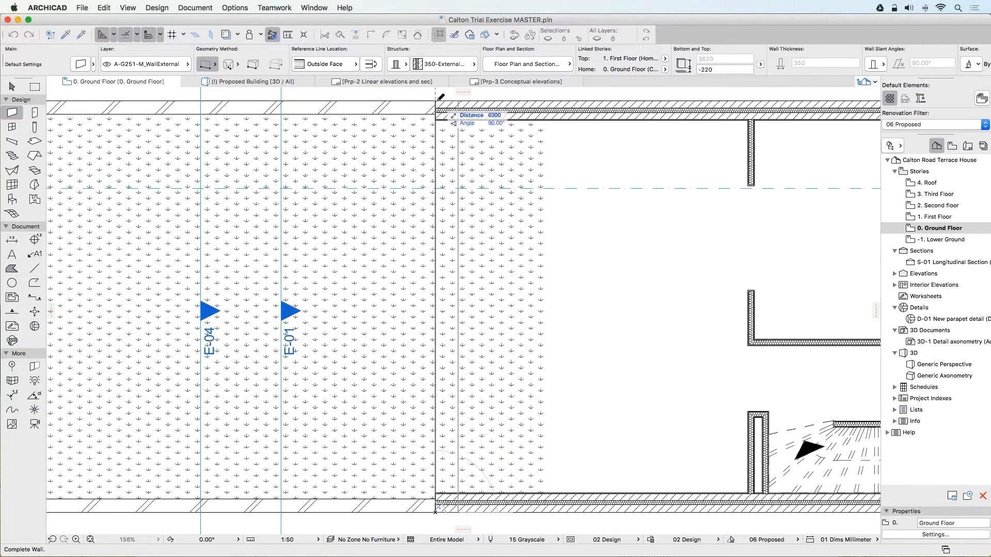
pyautogui.click(440, 97)
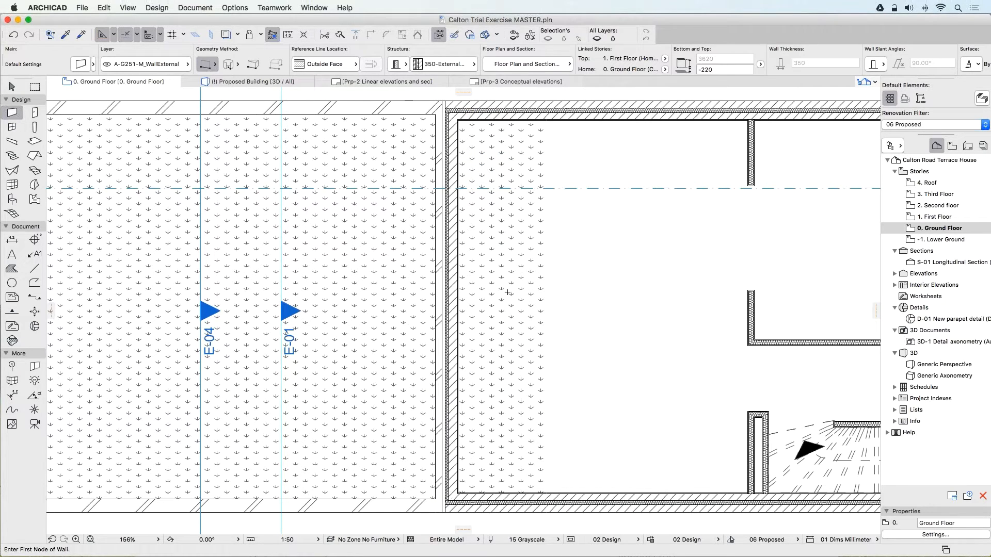
# Draw a rectangular floor slab of 1500 by 5930 mm across the extension, from the existing floor's edge into the rear wall.
pyautogui.moveTo(498, 259); pyautogui.dragTo(475, 281, button='middle')
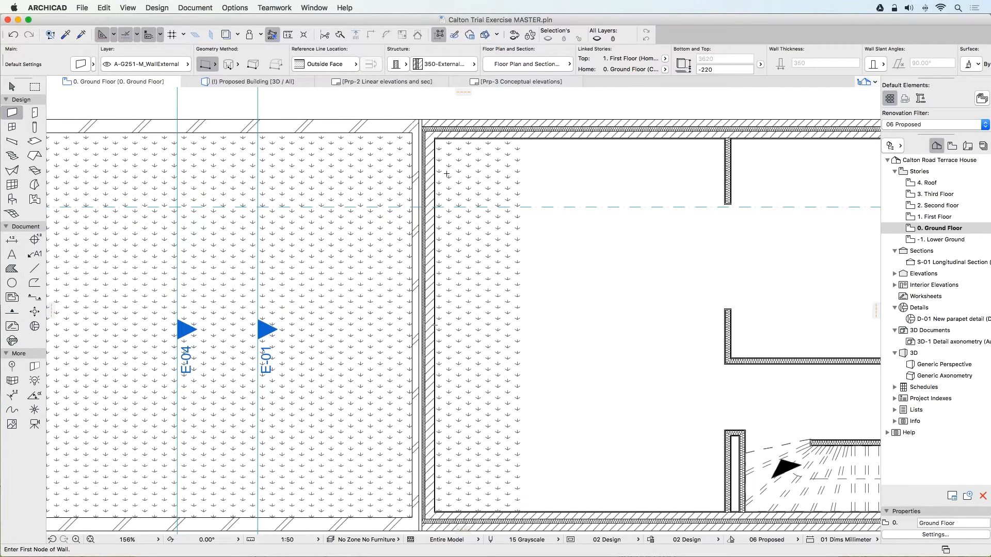
pyautogui.moveTo(476, 199); pyautogui.dragTo(473, 189, button='middle')
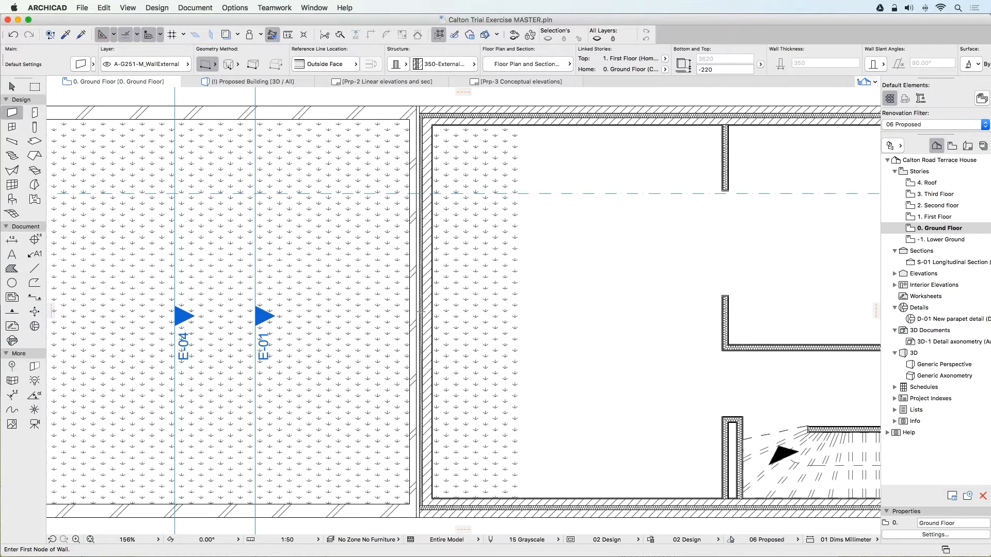
pyautogui.moveTo(428, 202); pyautogui.dragTo(421, 198, button='middle')
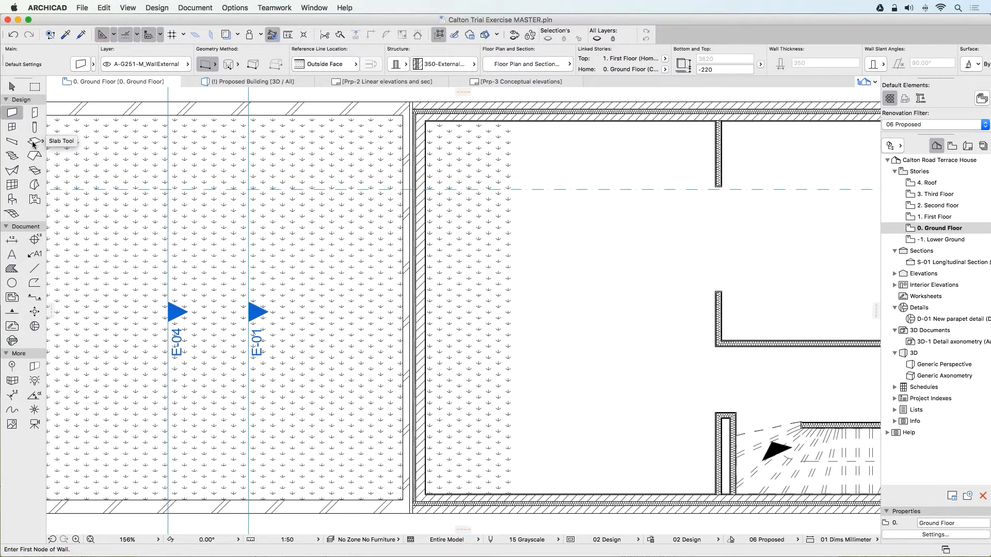
pyautogui.click(33, 143)
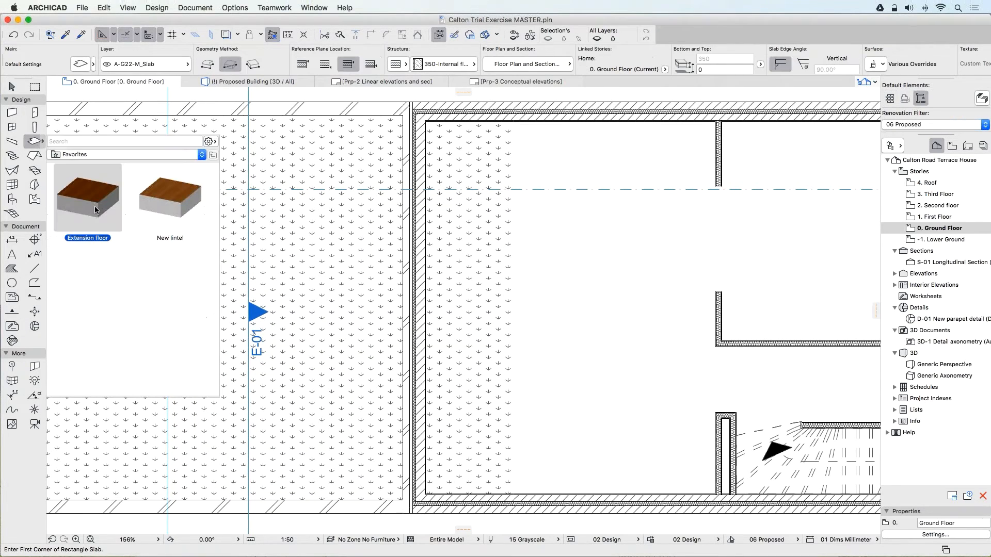
pyautogui.click(513, 500)
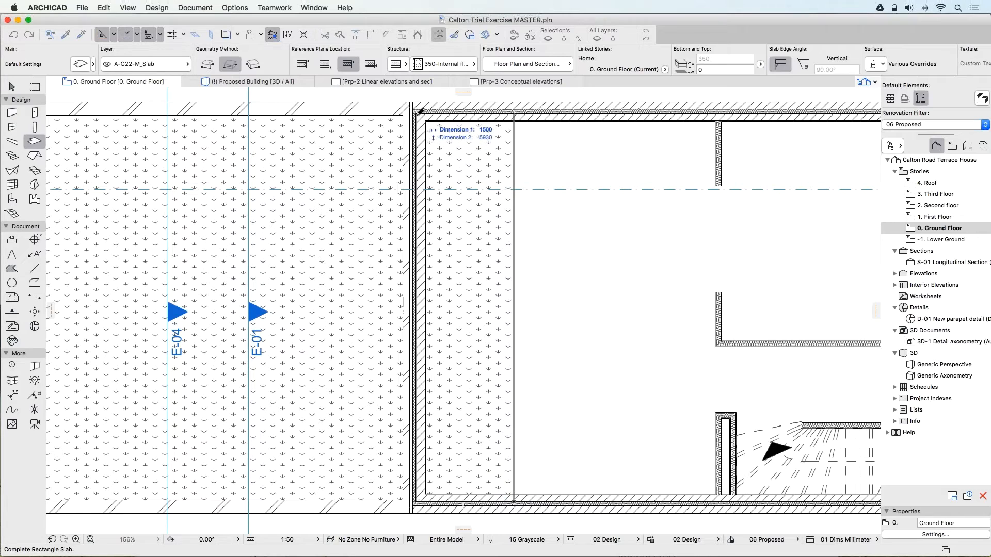
pyautogui.press('Escape')
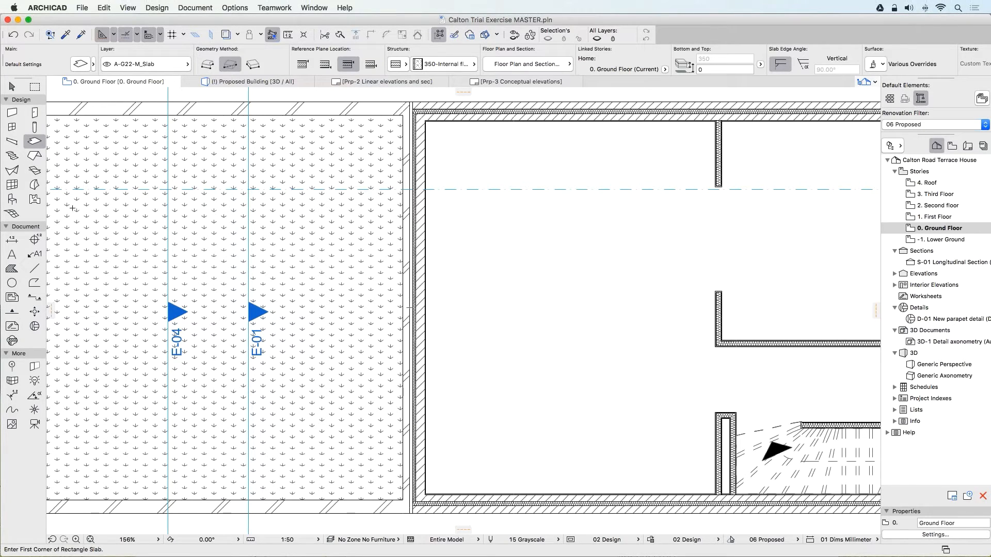
# Place the 3500 by 3000 mm double door with two sidelights at the middle of the extension's rear wall, opening towards the garden.
pyautogui.click(33, 114)
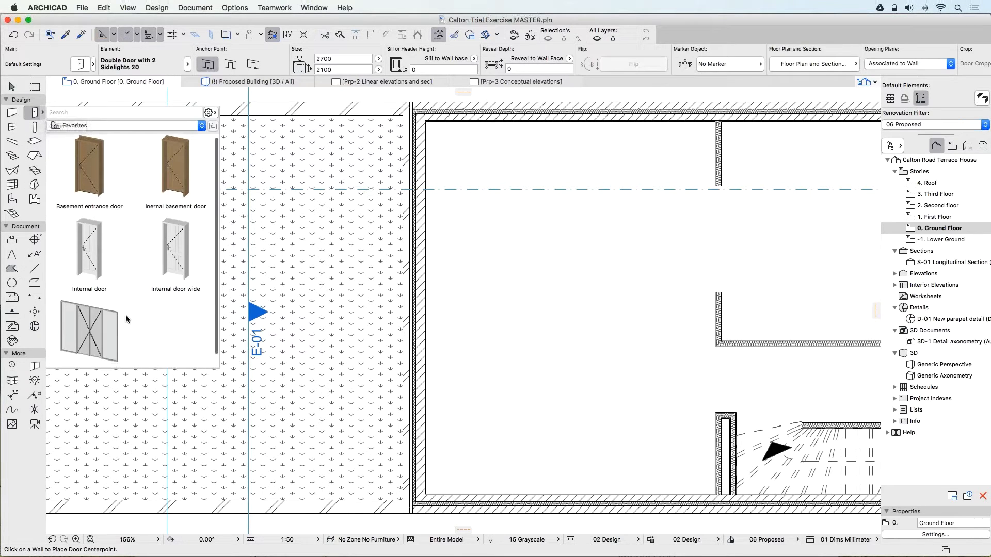
pyautogui.doubleClick(126, 324)
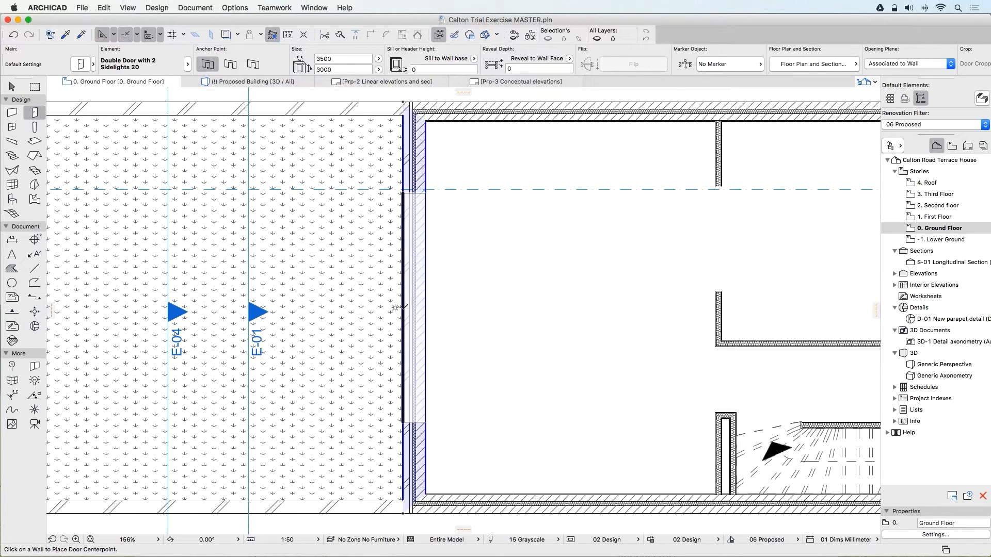
pyautogui.click(395, 308)
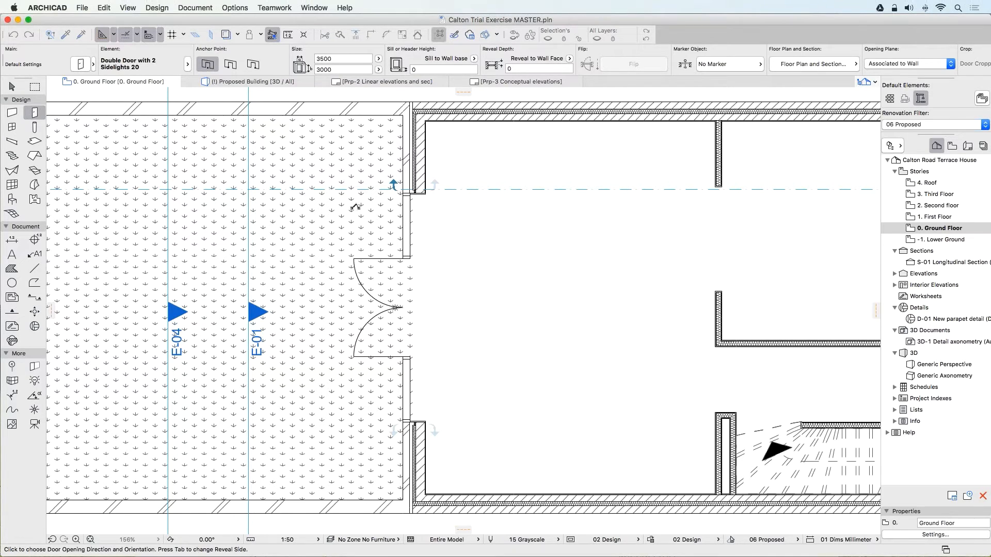
pyautogui.click(384, 208)
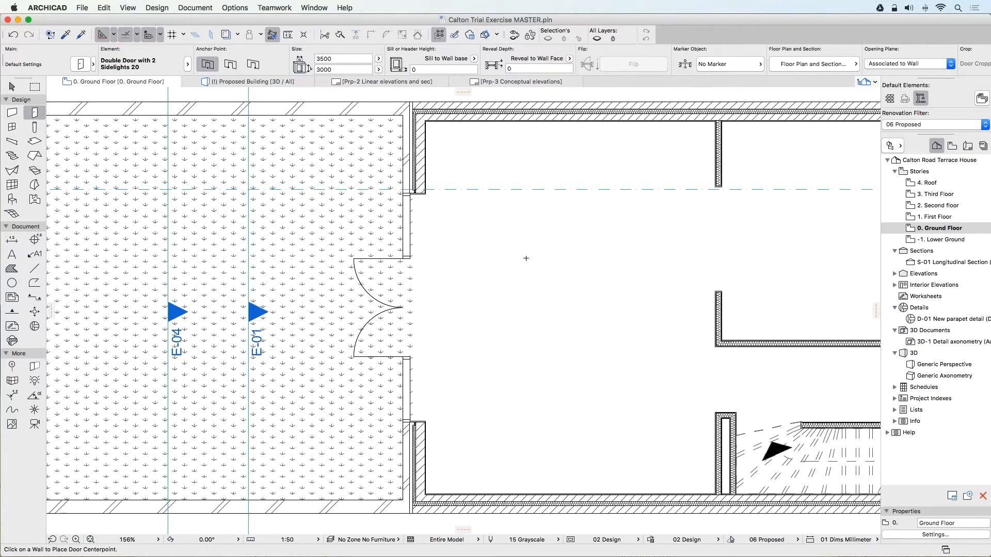
# Open the First Floor plan and show the story below as a trace reference with increased intensity.
pyautogui.moveTo(520, 258); pyautogui.dragTo(474, 278, button='middle')
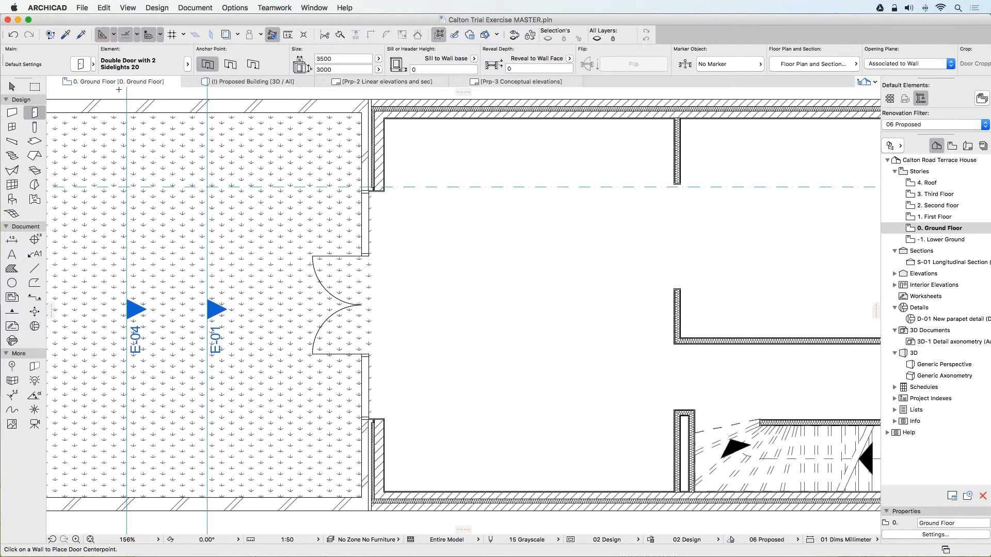
pyautogui.rightClick(95, 86)
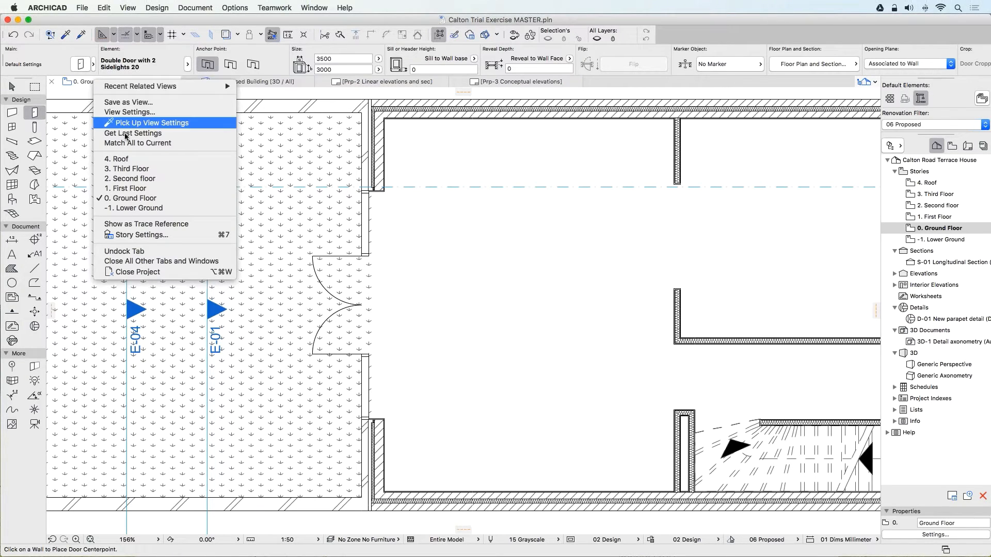
pyautogui.click(143, 190)
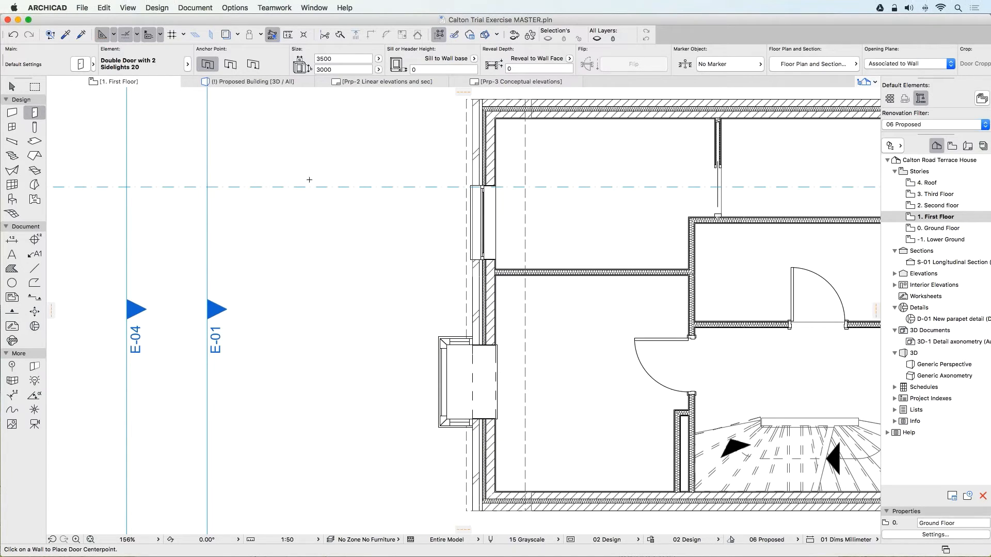
pyautogui.click(226, 35)
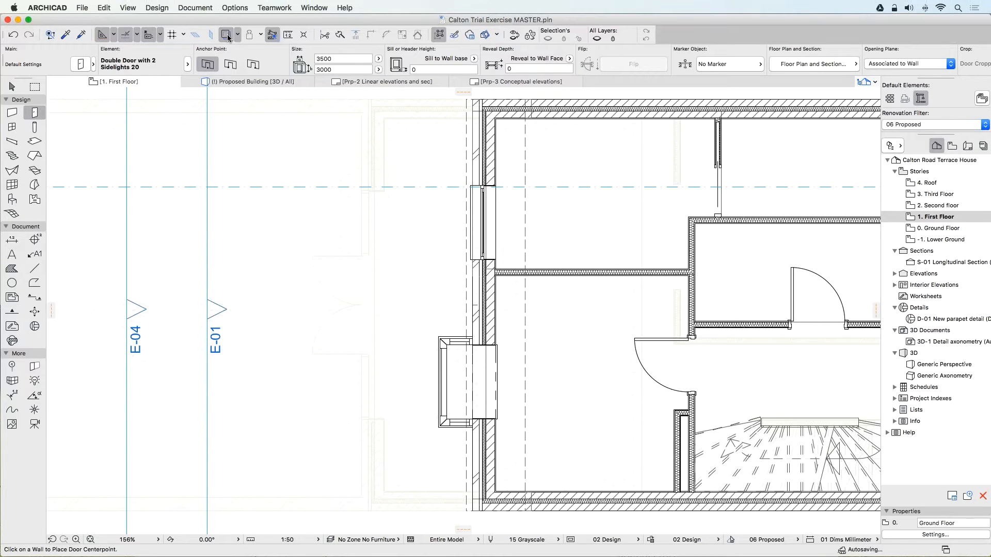
pyautogui.click(237, 34)
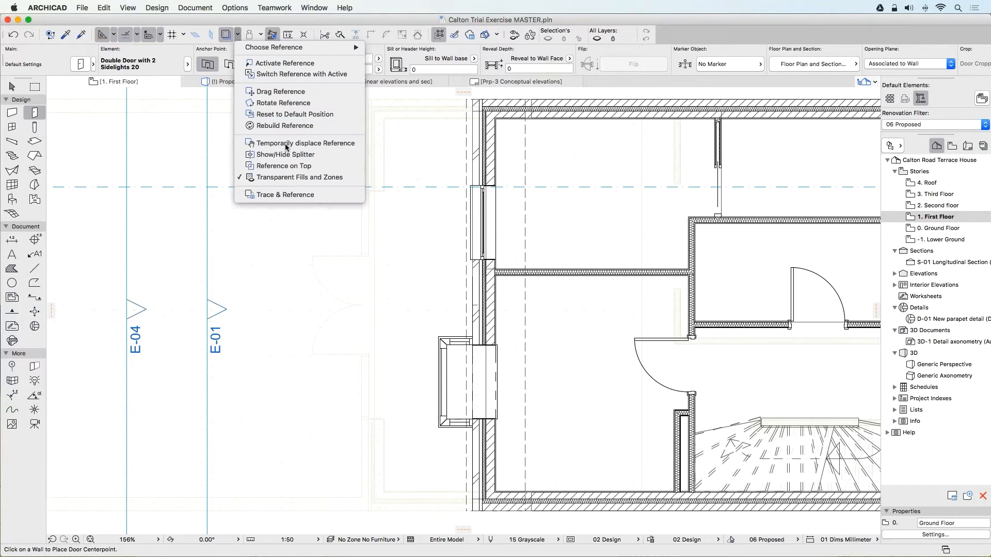
pyautogui.click(296, 196)
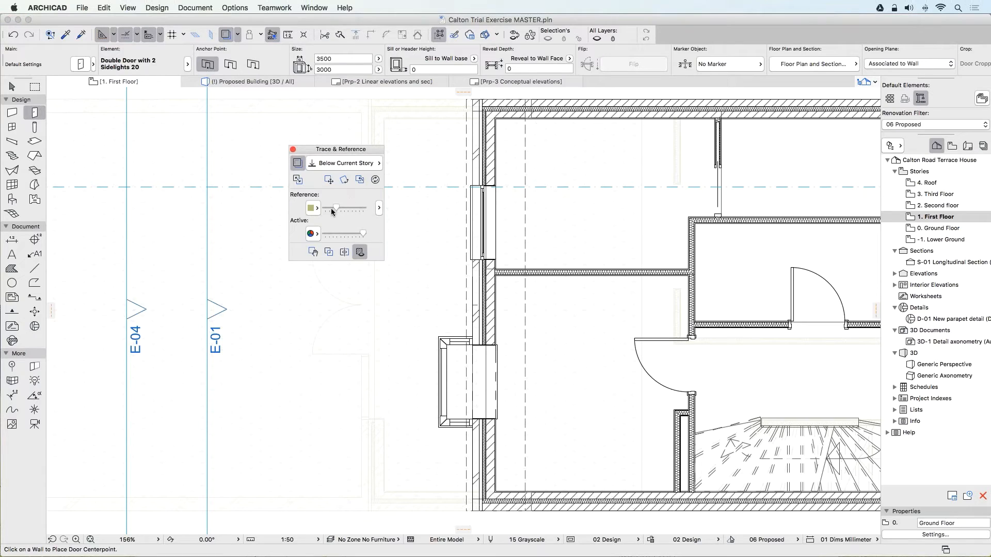
pyautogui.moveTo(336, 209); pyautogui.dragTo(363, 208)
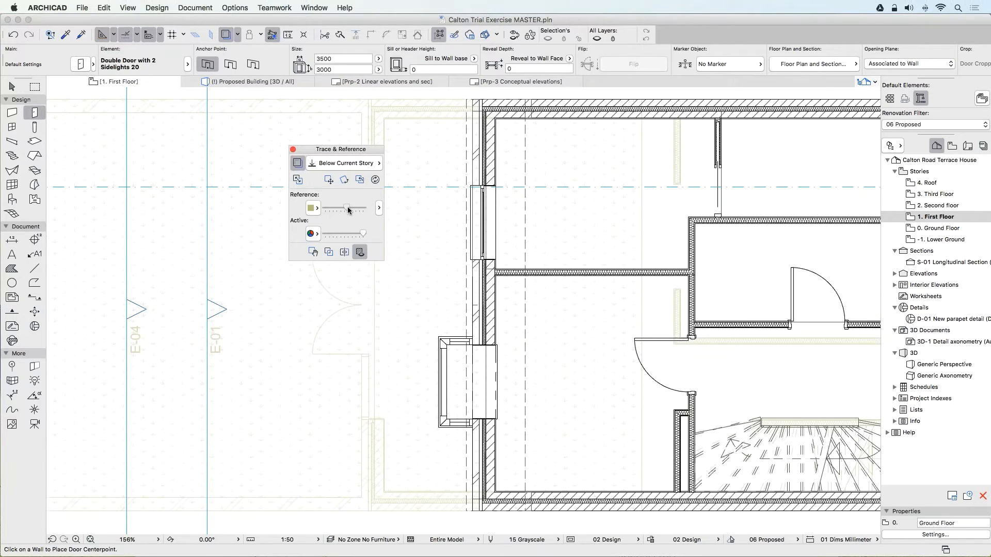
pyautogui.click(292, 149)
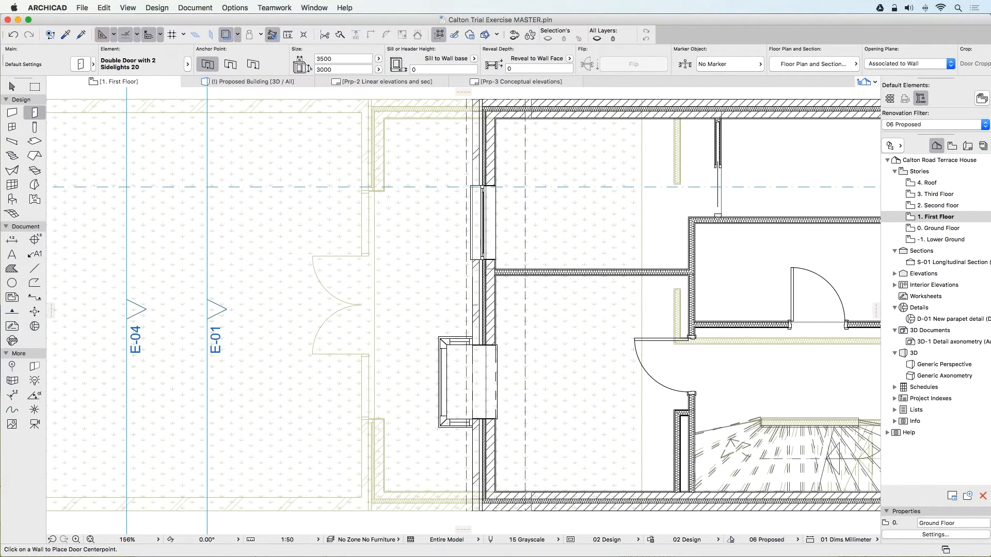
# Draw a rectangular flat roof with the 200-Flat roof structure over the traced extension, from its rear wall back to the house.
pyautogui.click(42, 155)
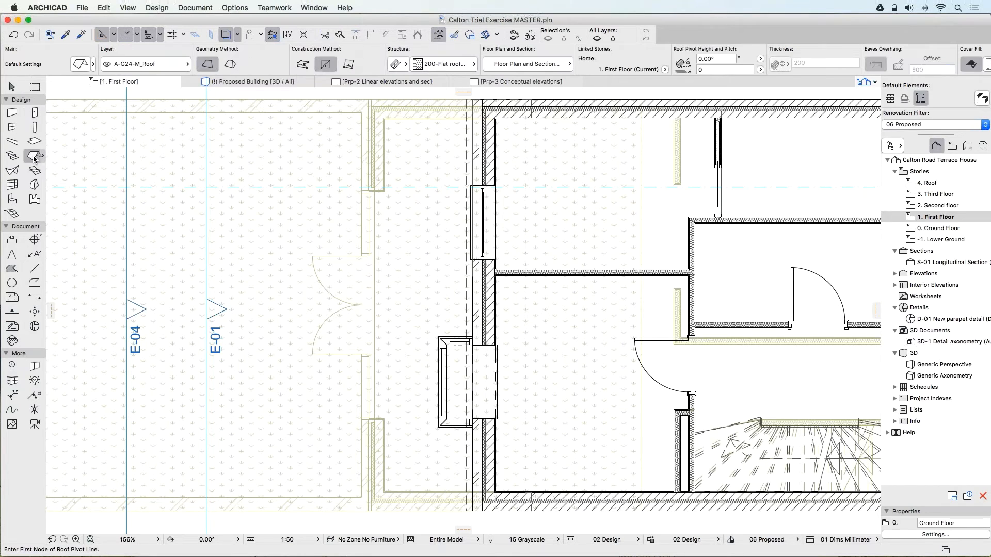
pyautogui.doubleClick(93, 216)
pyautogui.click(371, 99)
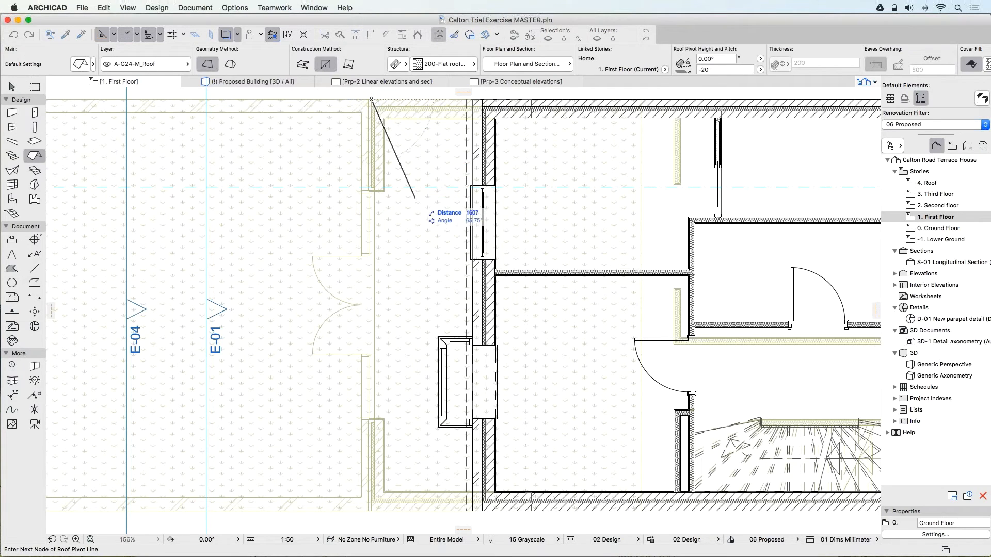
pyautogui.scroll(-3, 376, 166)
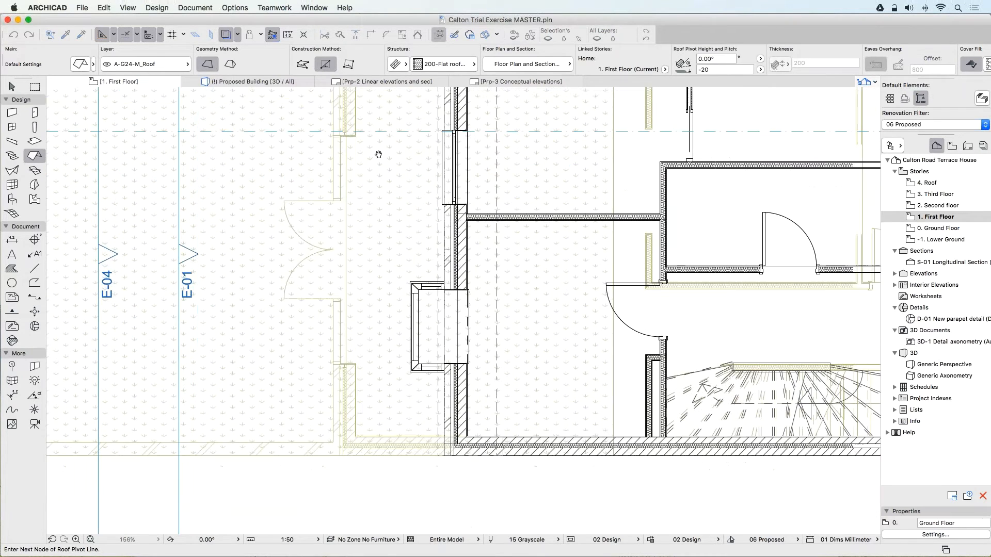
pyautogui.click(346, 455)
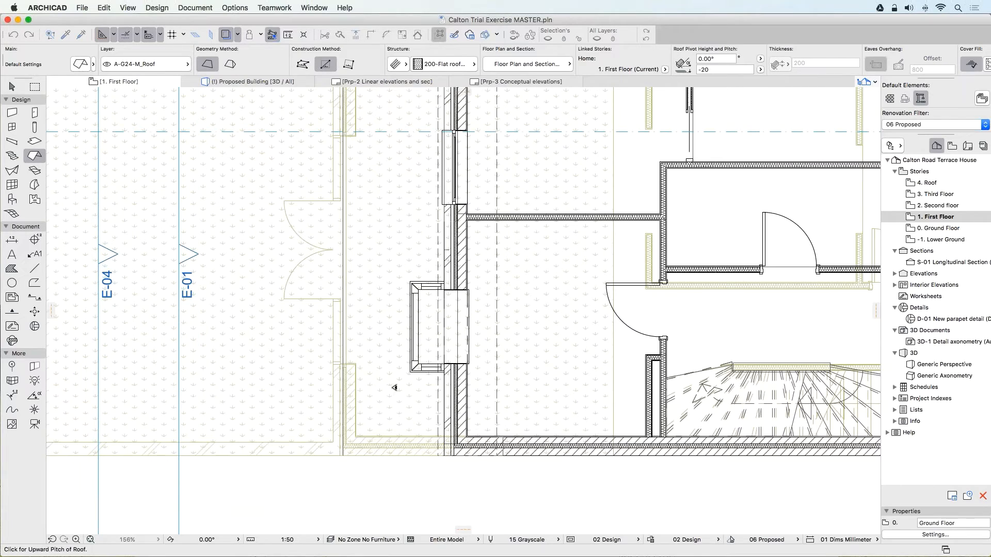
pyautogui.click(399, 263)
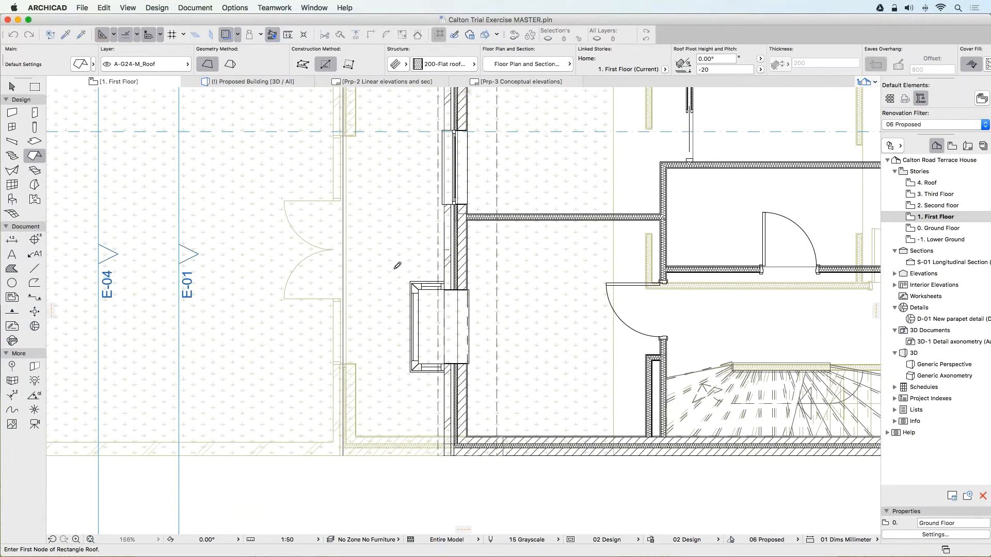
pyautogui.click(346, 452)
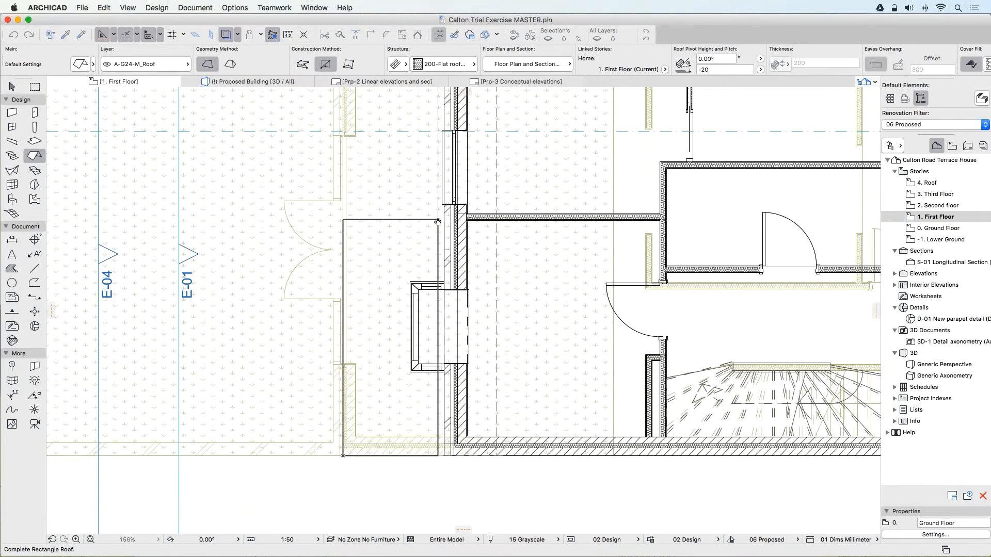
pyautogui.scroll(1, 437, 231)
pyautogui.scroll(2, 438, 231)
pyautogui.scroll(5, 437, 265)
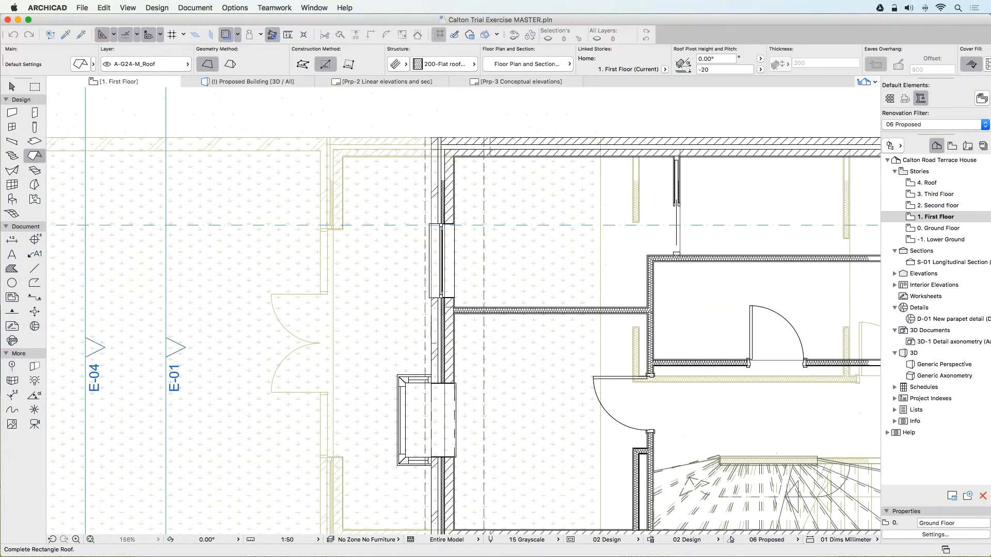
pyautogui.click(433, 138)
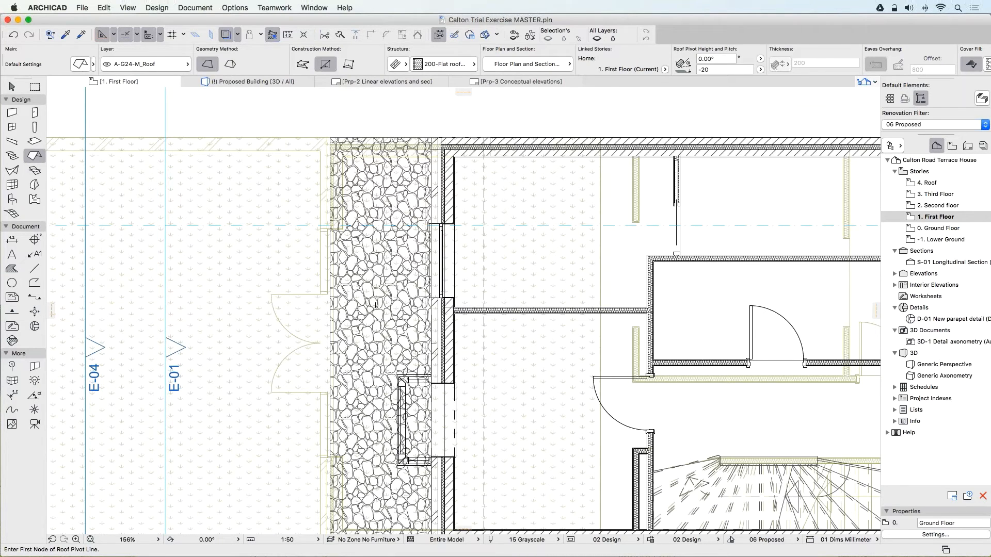
# On the Ground Floor plan, draw a 75 by 320 mm timber roof beam from the rear wall's midpoint to the dashed roof edge.
pyautogui.moveTo(376, 305); pyautogui.dragTo(405, 271, button='middle')
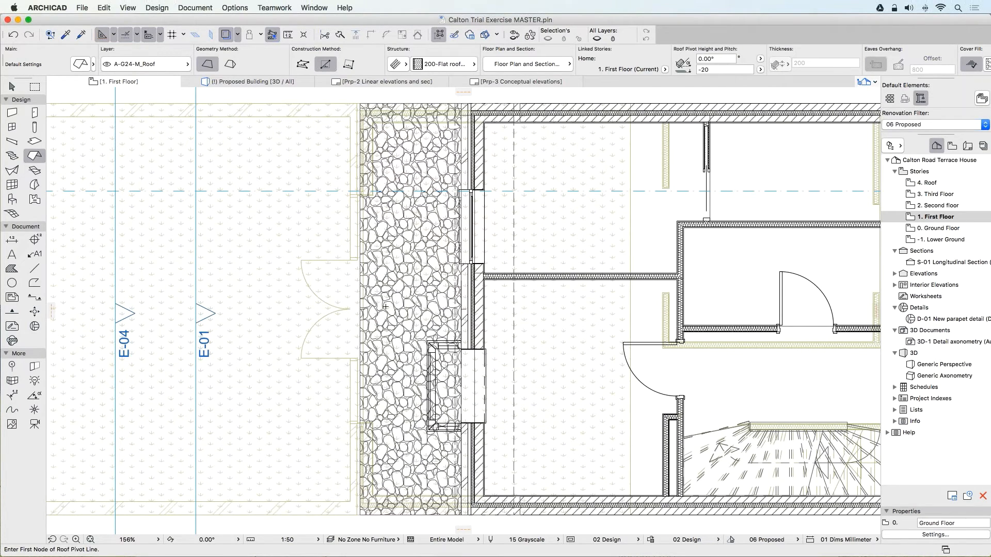
pyautogui.rightClick(130, 84)
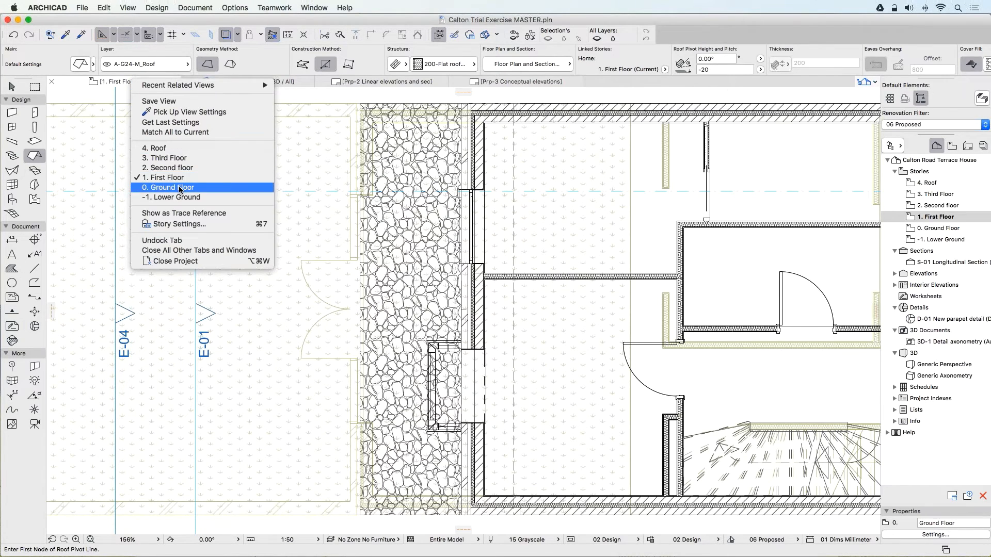
pyautogui.click(182, 189)
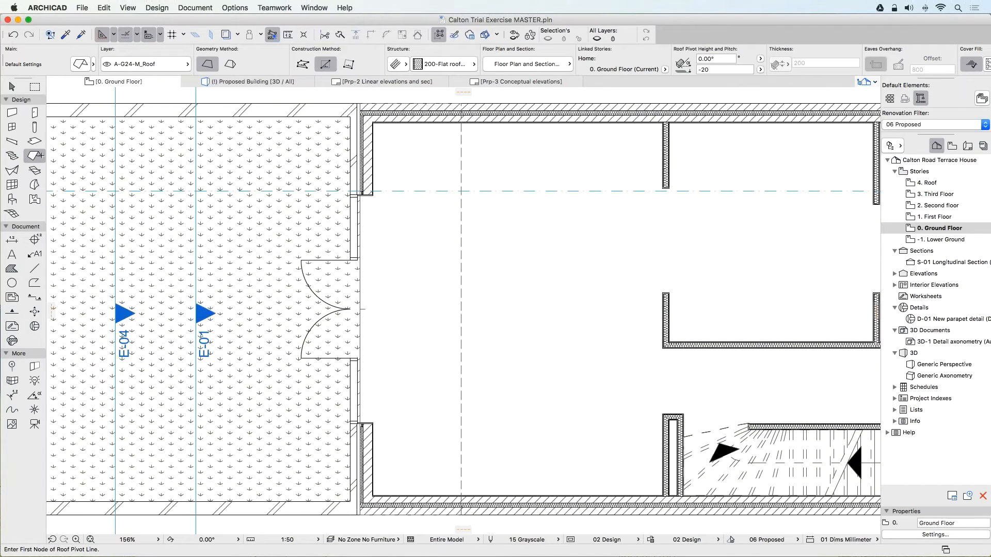
pyautogui.click(11, 141)
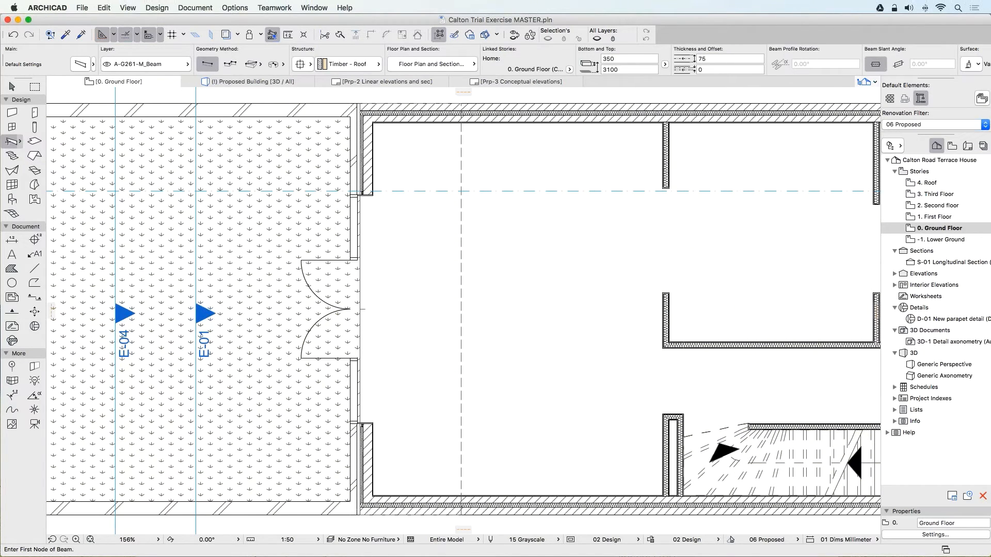
pyautogui.click(20, 141)
pyautogui.doubleClick(63, 199)
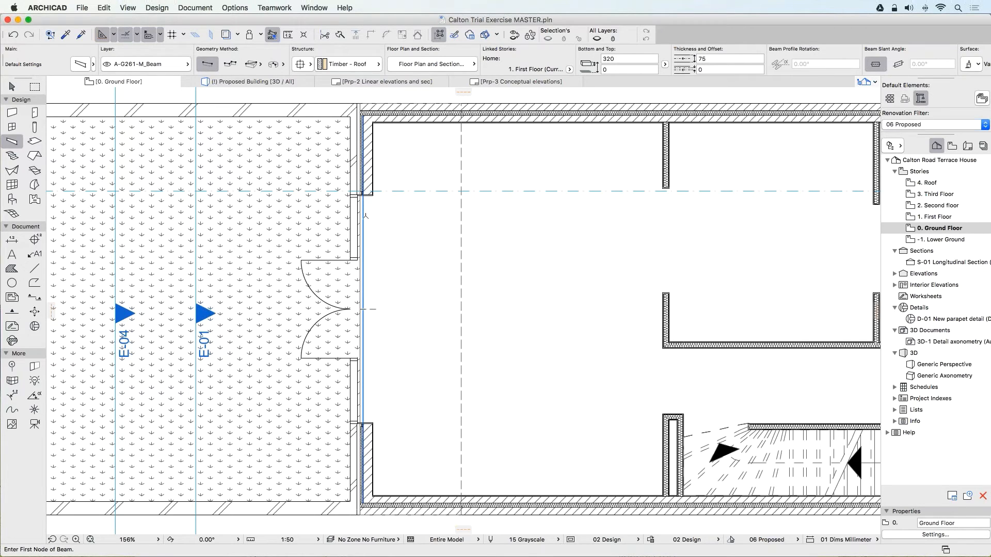
pyautogui.click(363, 309)
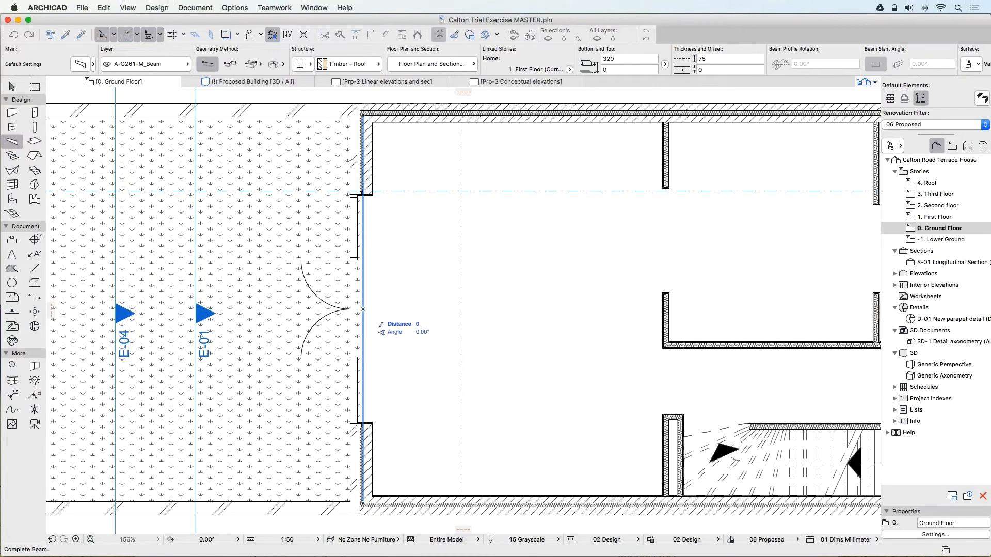
pyautogui.click(461, 309)
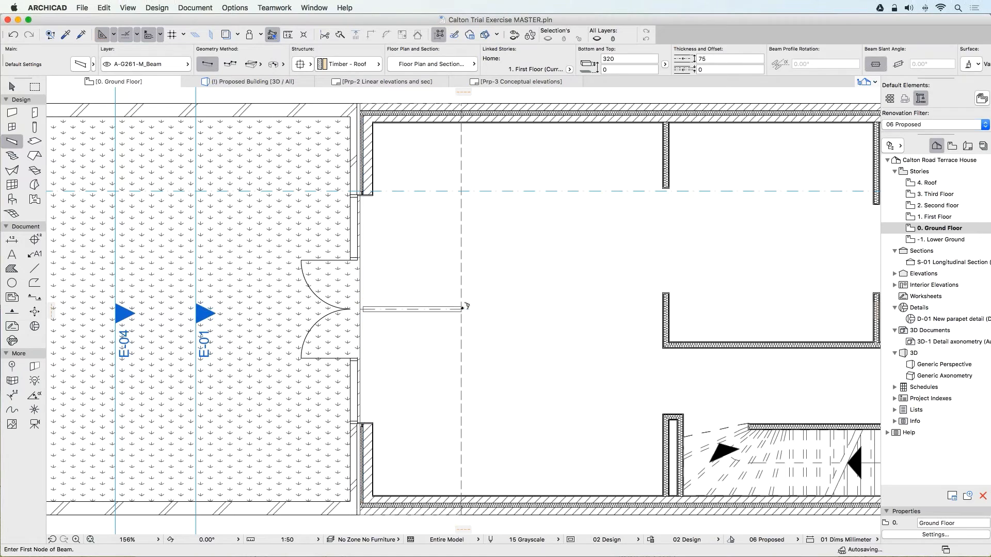
# Multiply the roof beam towards the upper side wall as three spread copies at 750 mm spacing.
pyautogui.keyDown('shift'); pyautogui.click(426, 310); pyautogui.keyUp('shift')
pyautogui.keyDown('shift'); pyautogui.click(428, 310); pyautogui.keyUp('shift')
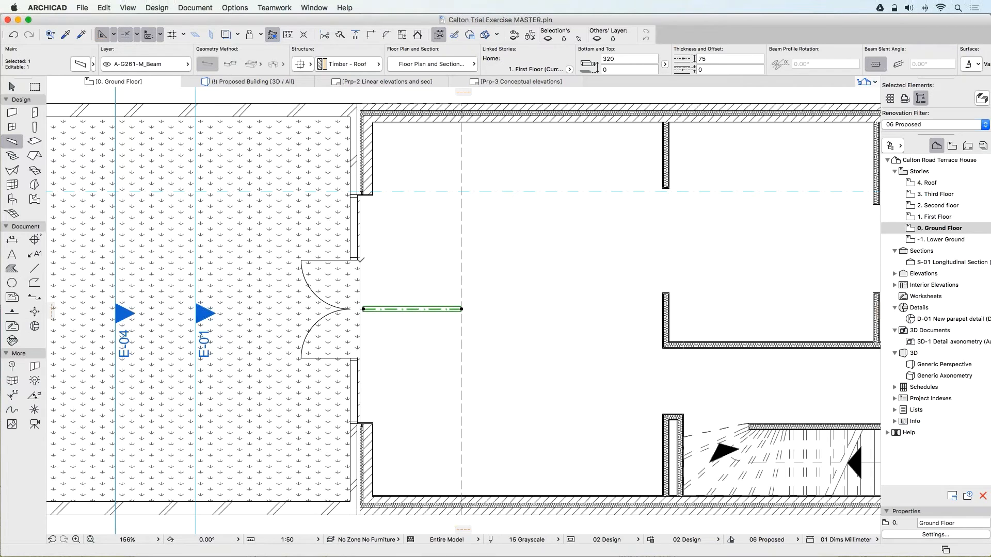
pyautogui.click(104, 7)
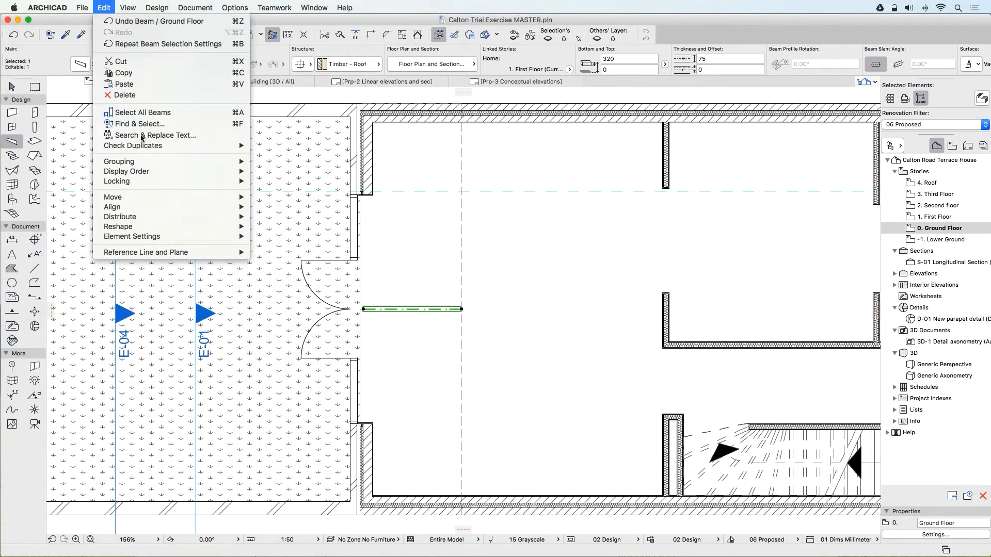
pyautogui.moveTo(154, 198)
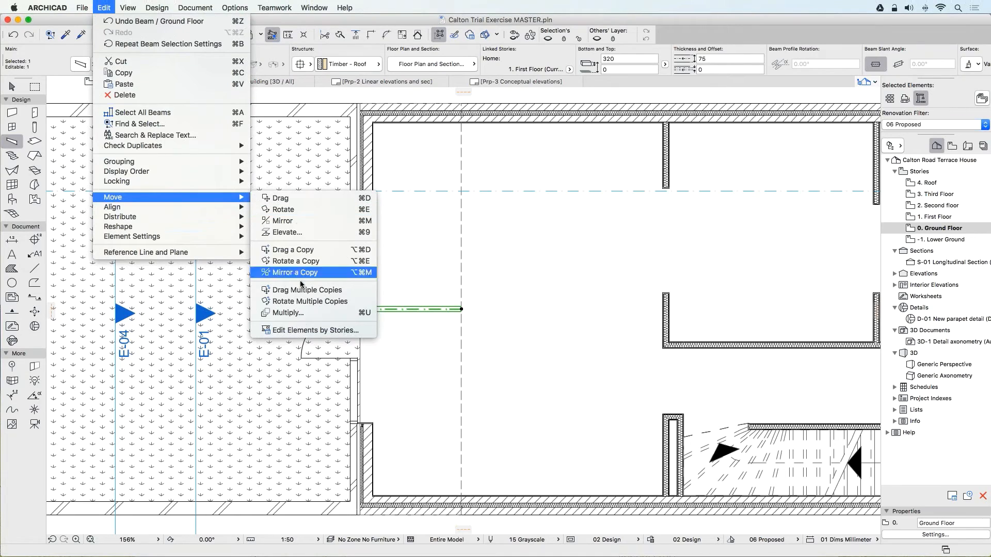
pyautogui.click(301, 313)
pyautogui.moveTo(459, 128); pyautogui.dragTo(565, 138)
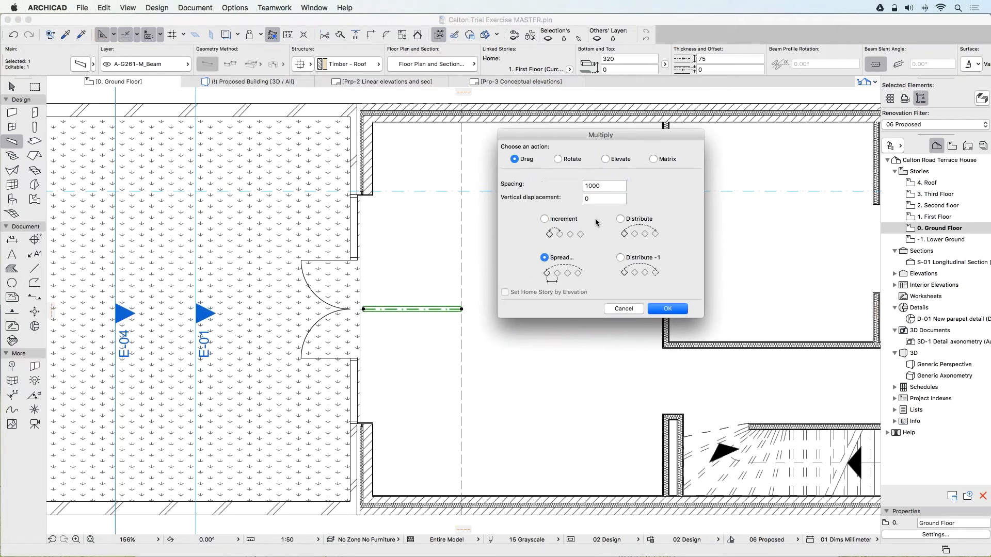
pyautogui.click(578, 185)
pyautogui.click(668, 309)
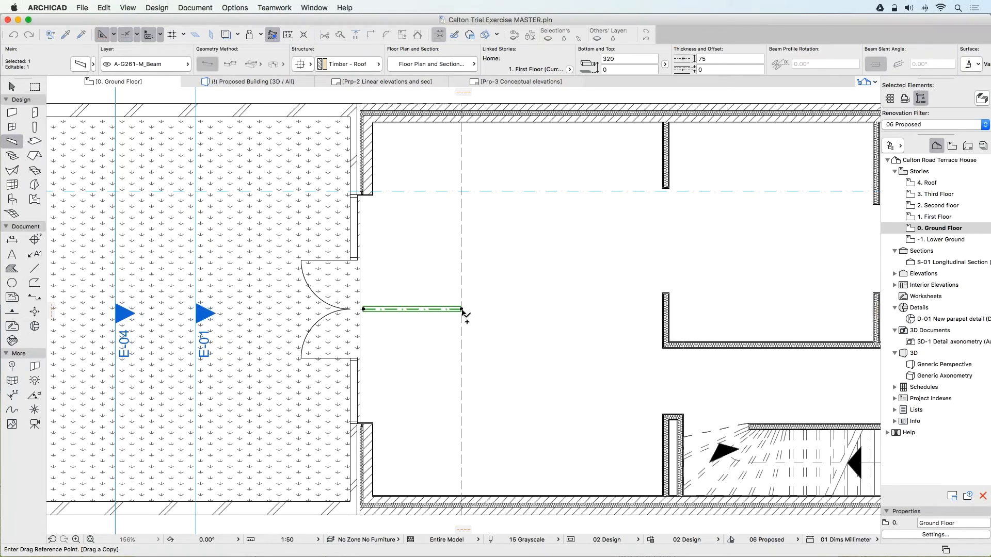
pyautogui.click(461, 309)
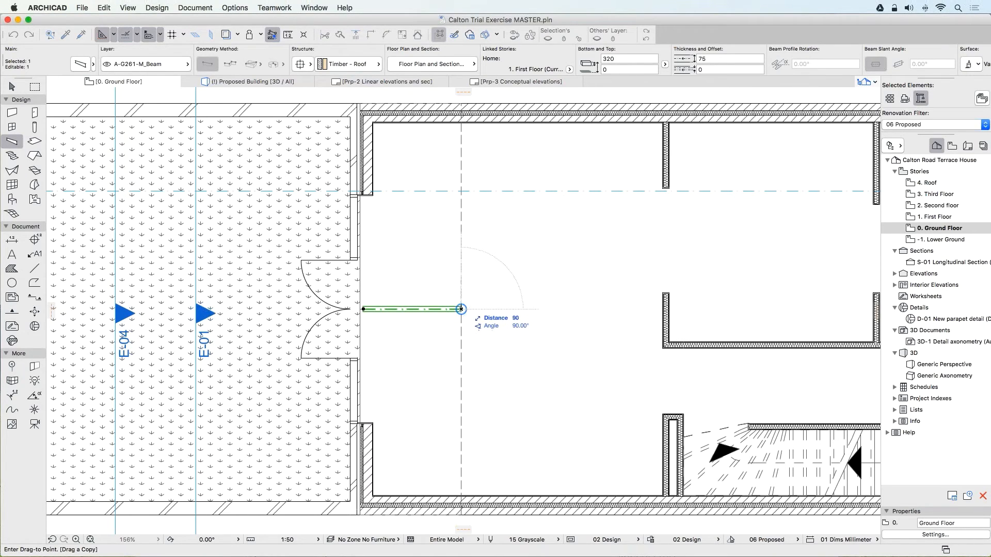
pyautogui.click(458, 144)
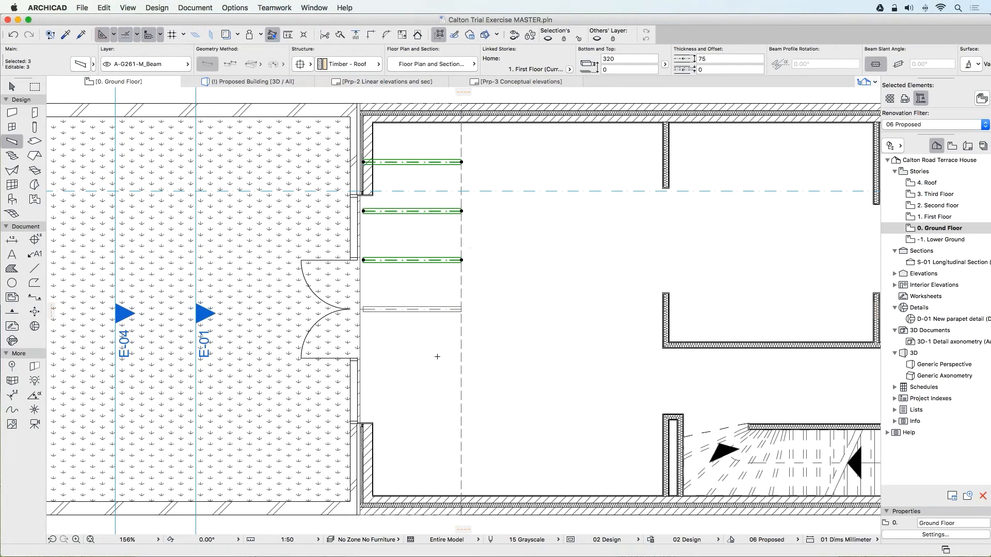
pyautogui.press('Escape')
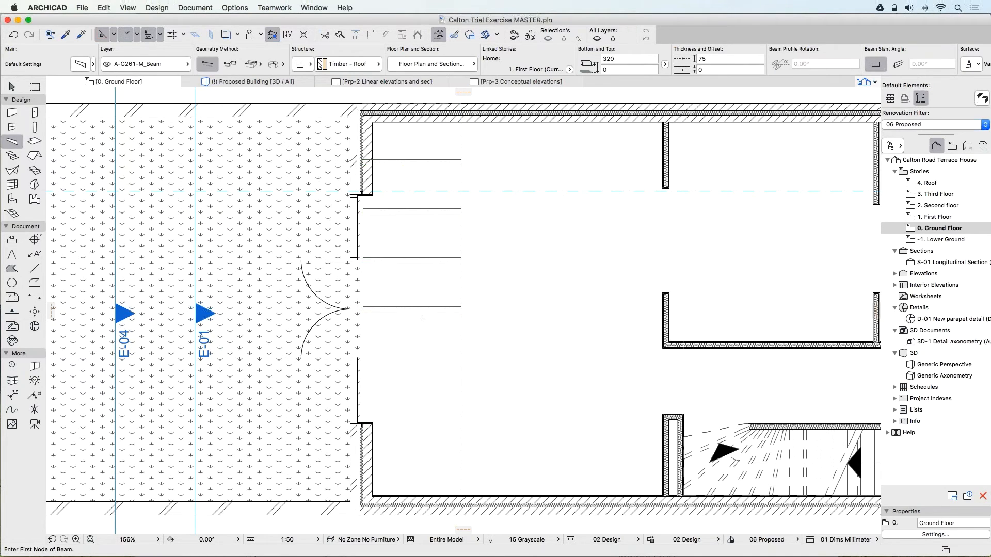
# Multiply the middle roof beam towards the lower side wall as three spread copies at 750 mm spacing.
pyautogui.click(413, 310)
pyautogui.press('super+u')
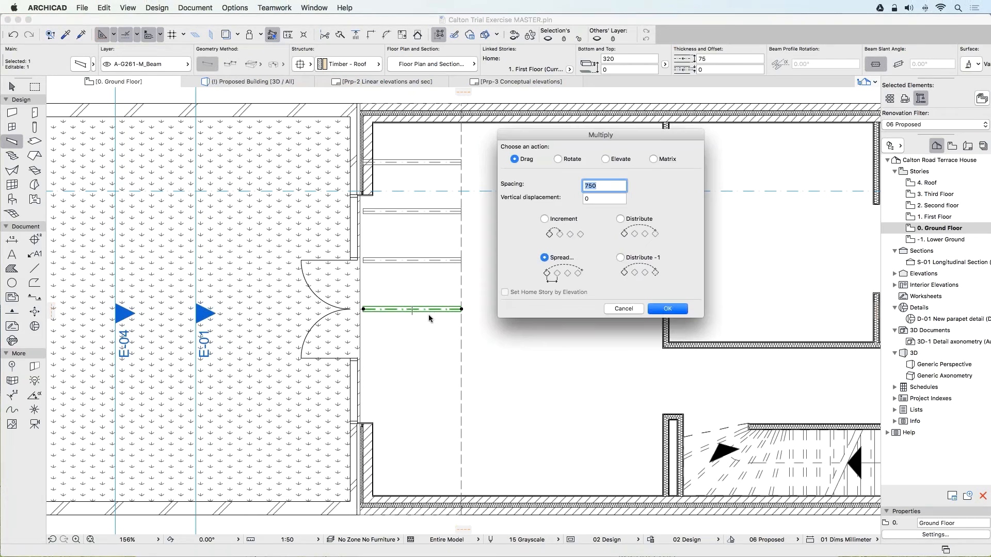
pyautogui.click(658, 310)
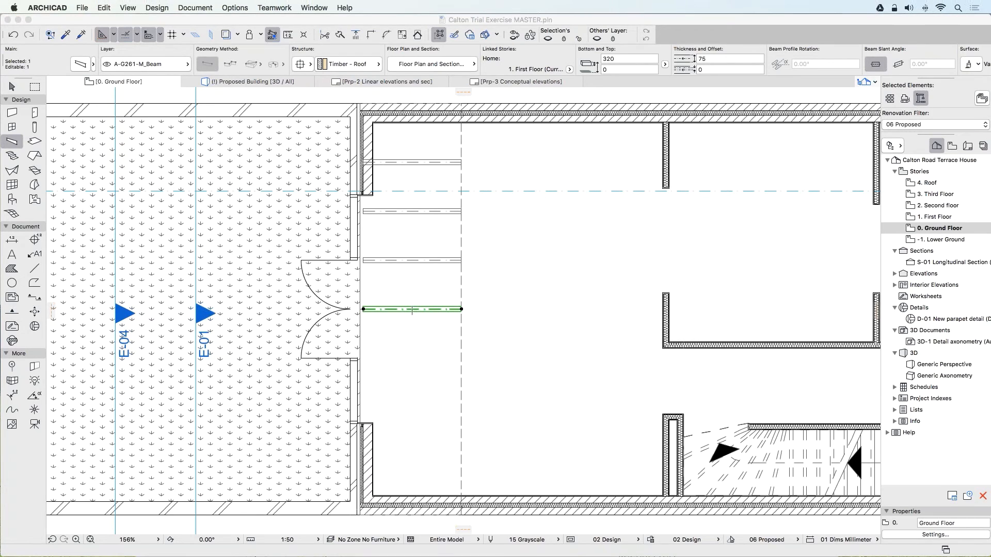
pyautogui.click(461, 309)
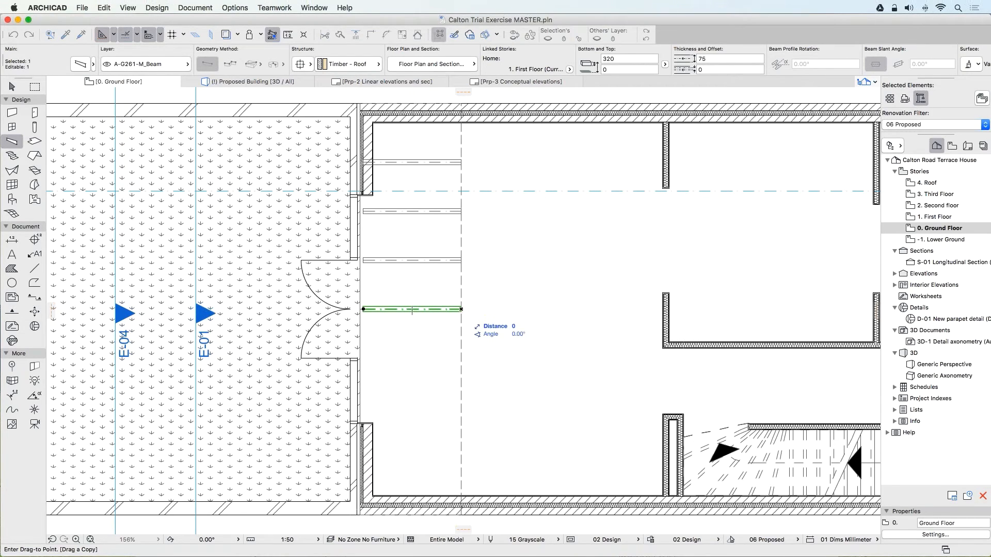
pyautogui.click(462, 488)
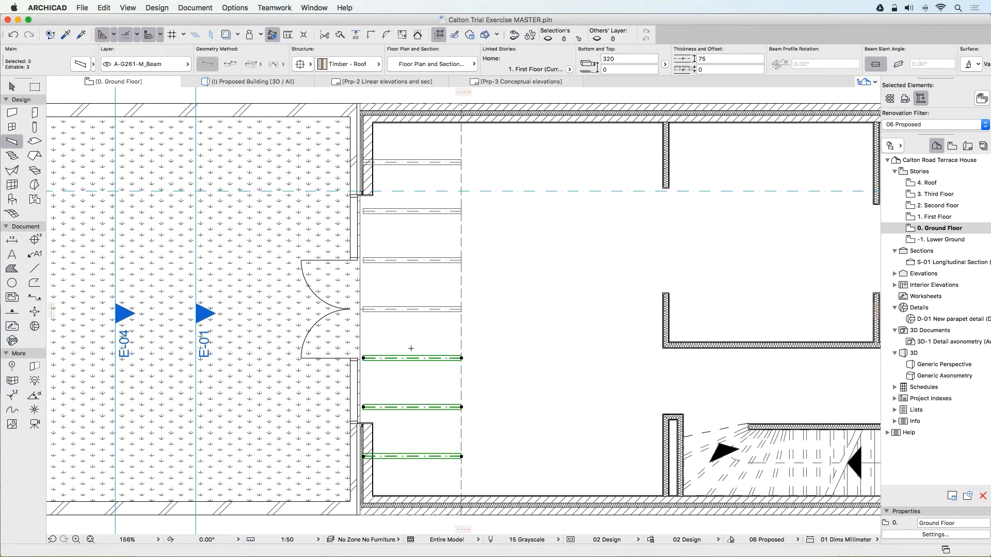
pyautogui.press('Escape')
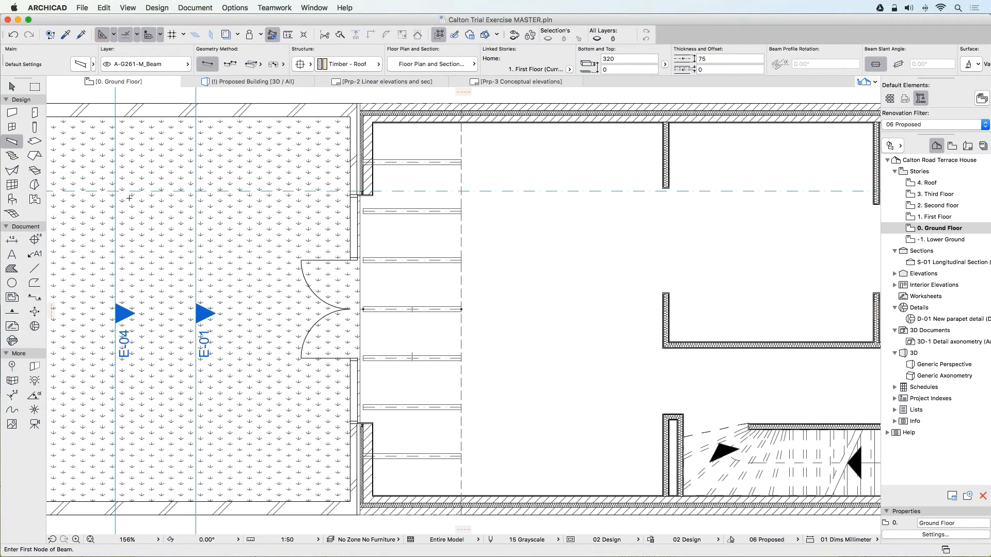
# Place a 500 by 900 mm pivot-hung skylight in the flat roof, centred between the two uppermost beams and lying parallel to them.
pyautogui.click(35, 169)
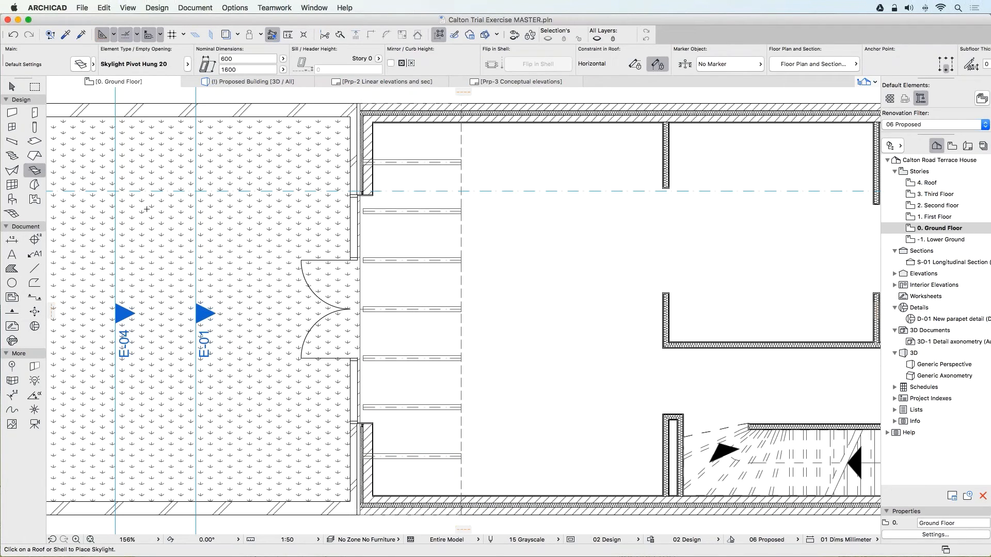
pyautogui.click(34, 171)
pyautogui.doubleClick(88, 227)
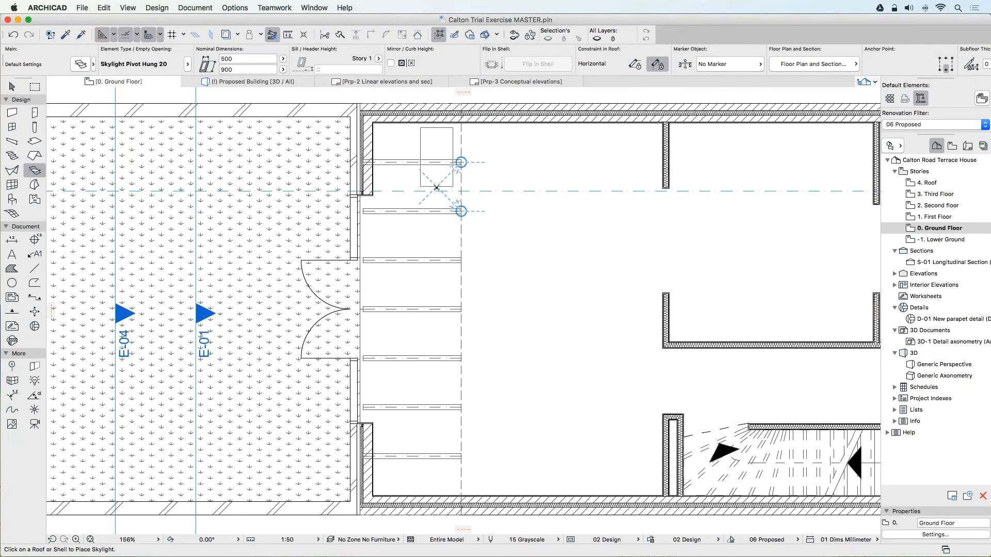
pyautogui.click(437, 187)
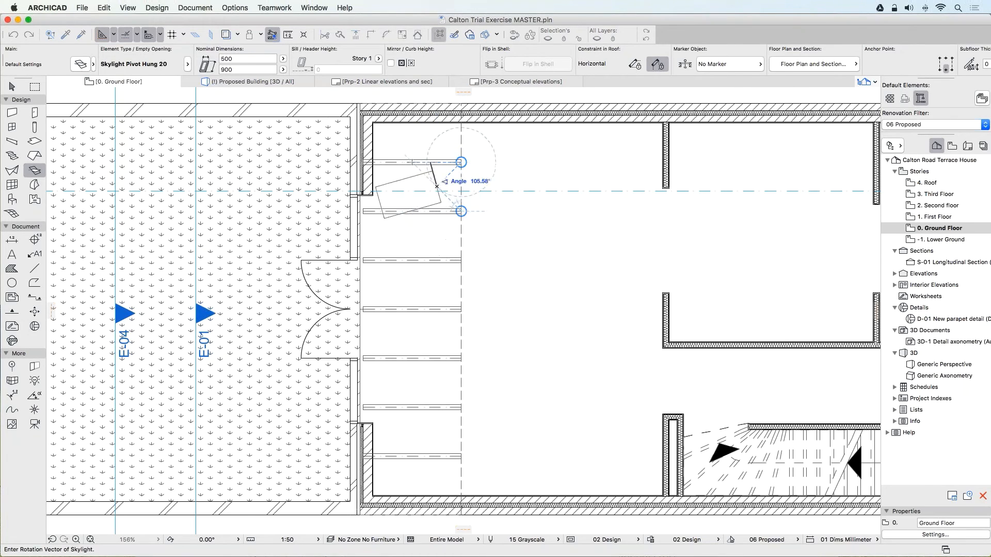
pyautogui.click(461, 150)
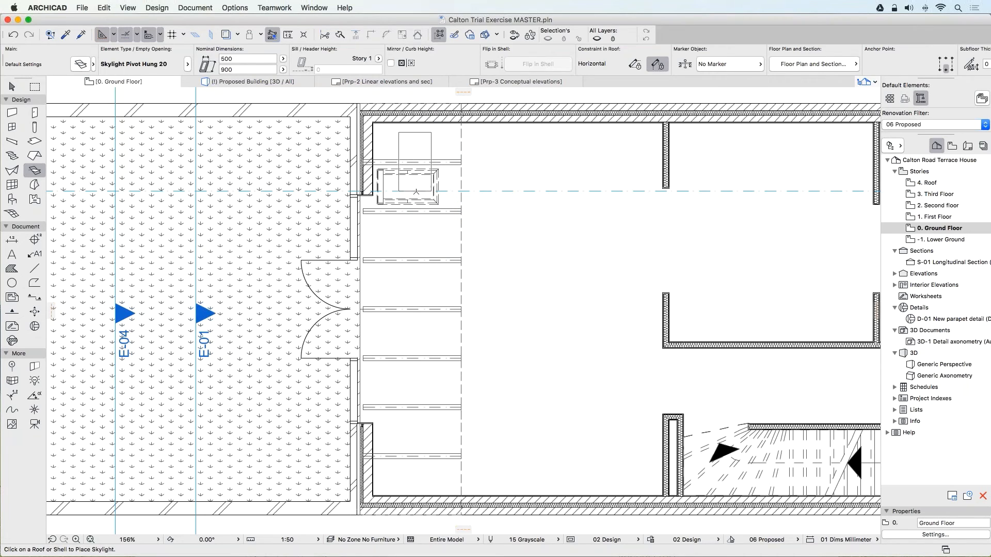
pyautogui.press('Escape')
# Multiply the skylight down the roof as five spread copies at 750 mm spacing, one in each remaining gap between beams.
pyautogui.click(436, 198)
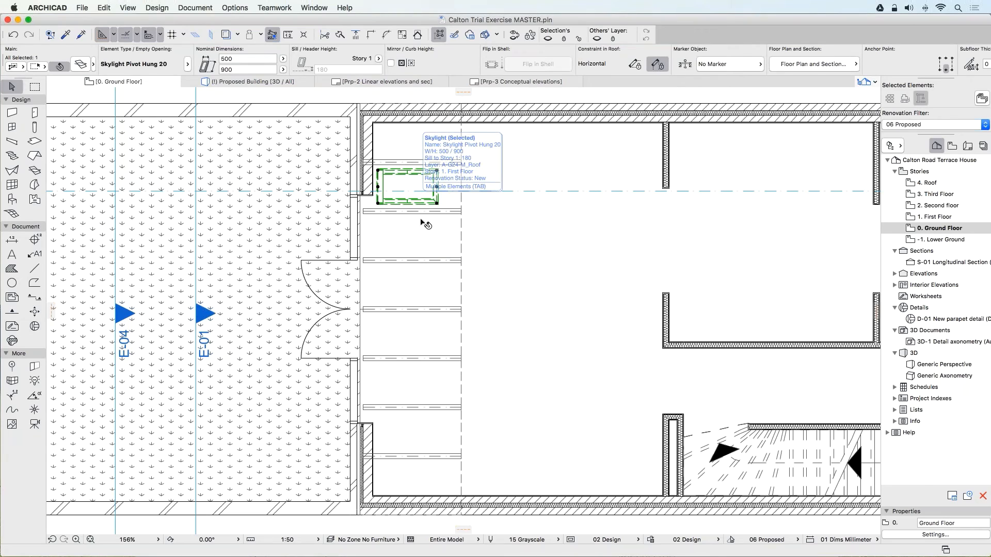
pyautogui.press('super+u')
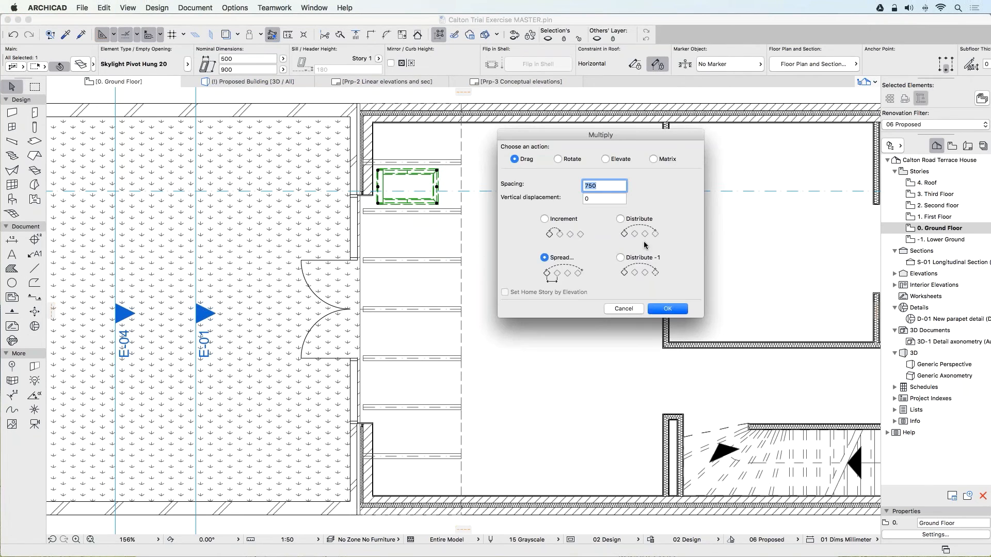
pyautogui.click(668, 309)
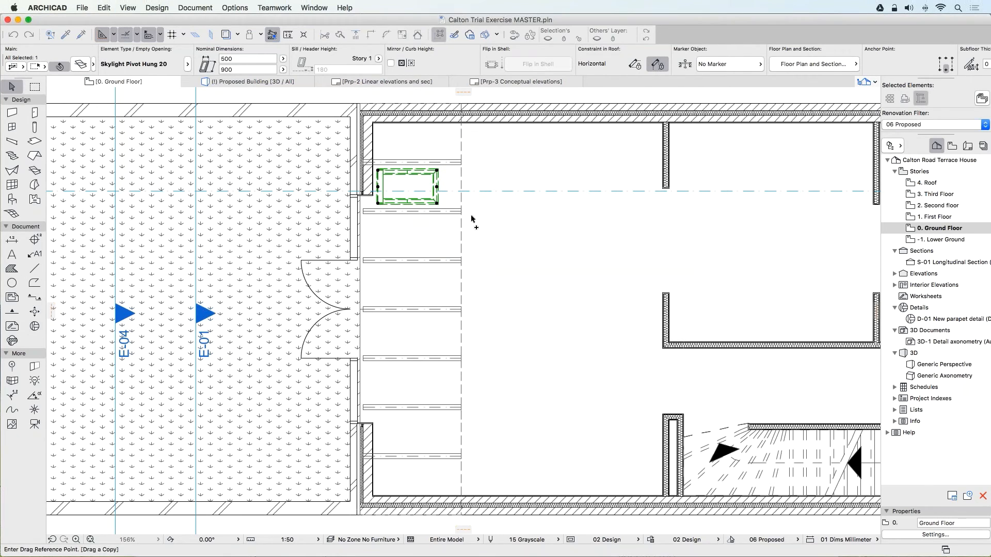
pyautogui.click(437, 188)
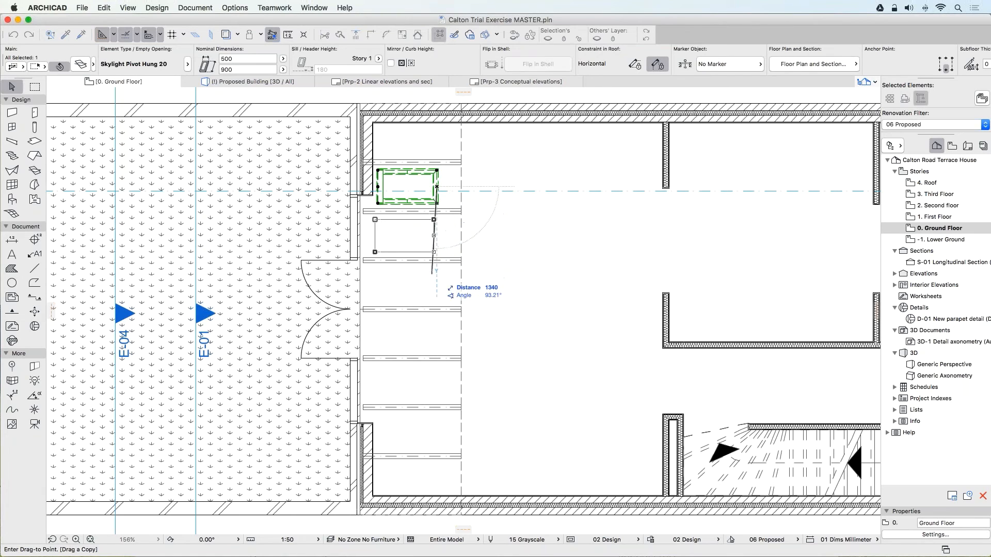
pyautogui.click(438, 445)
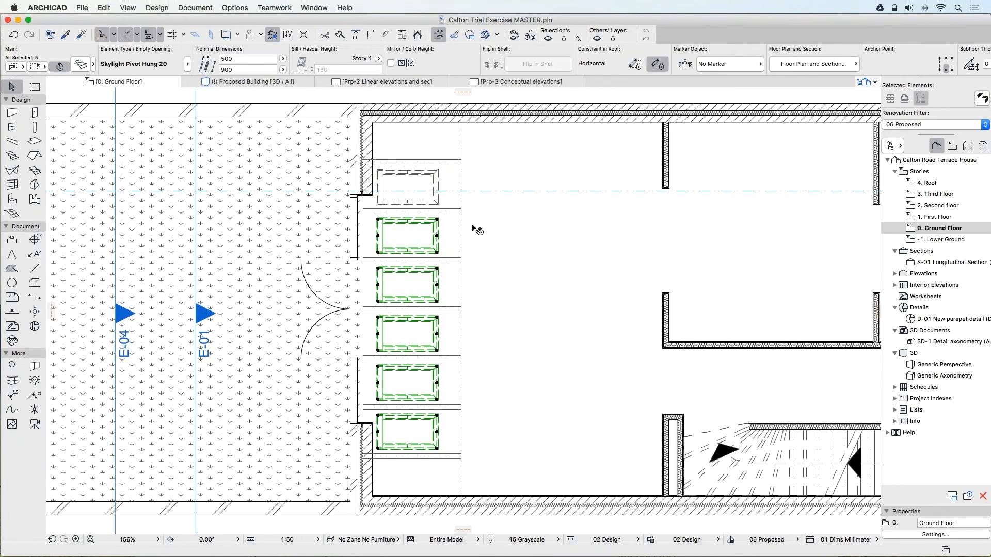
pyautogui.press('Escape')
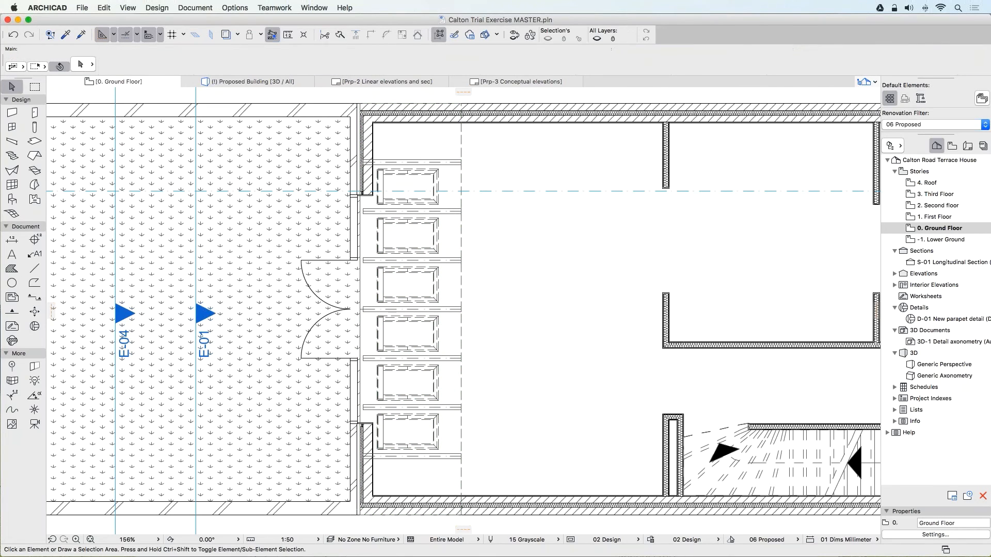
# Show the Proposed Building 3D view with the 06 Proposed renovation filter and inspect the extension's roof and skylights.
pyautogui.click(239, 82)
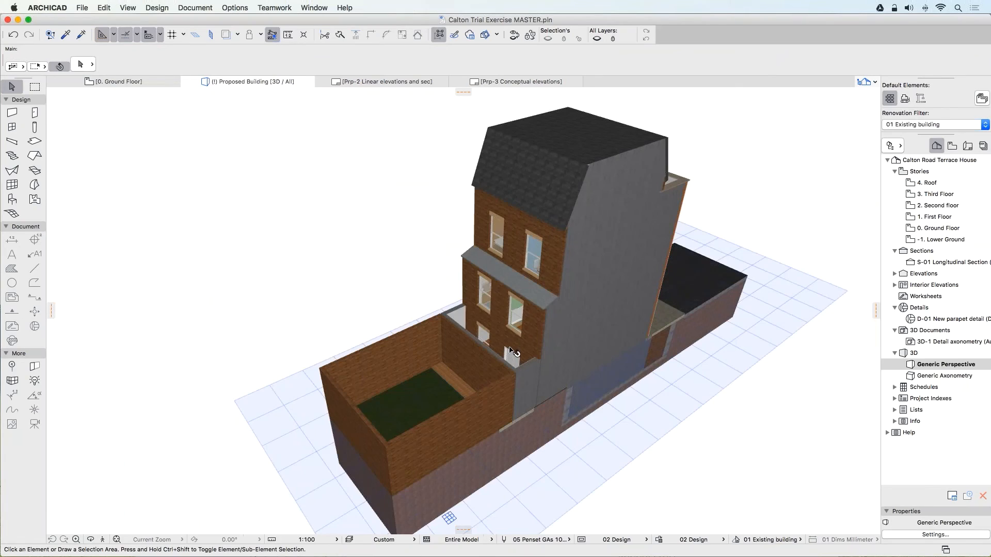
pyautogui.click(924, 124)
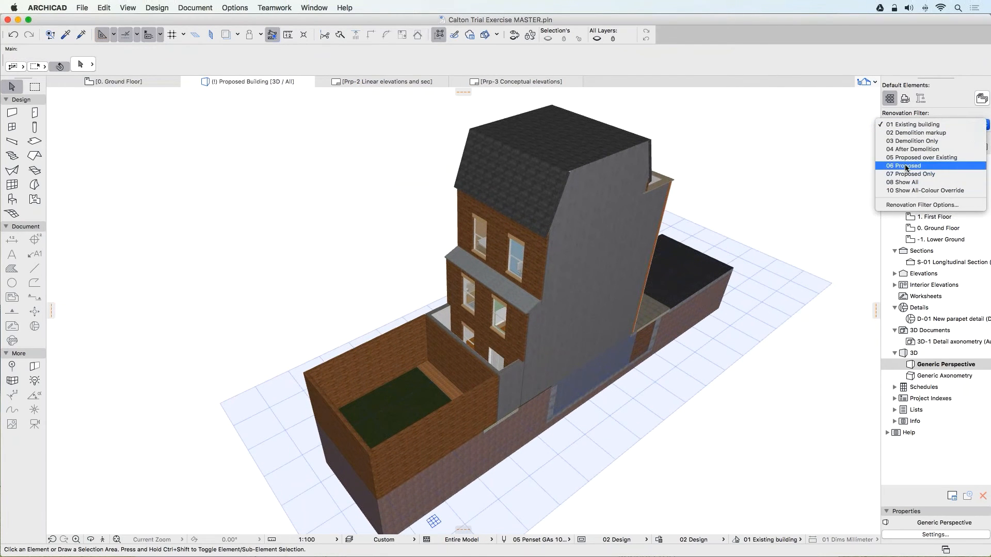
pyautogui.click(905, 165)
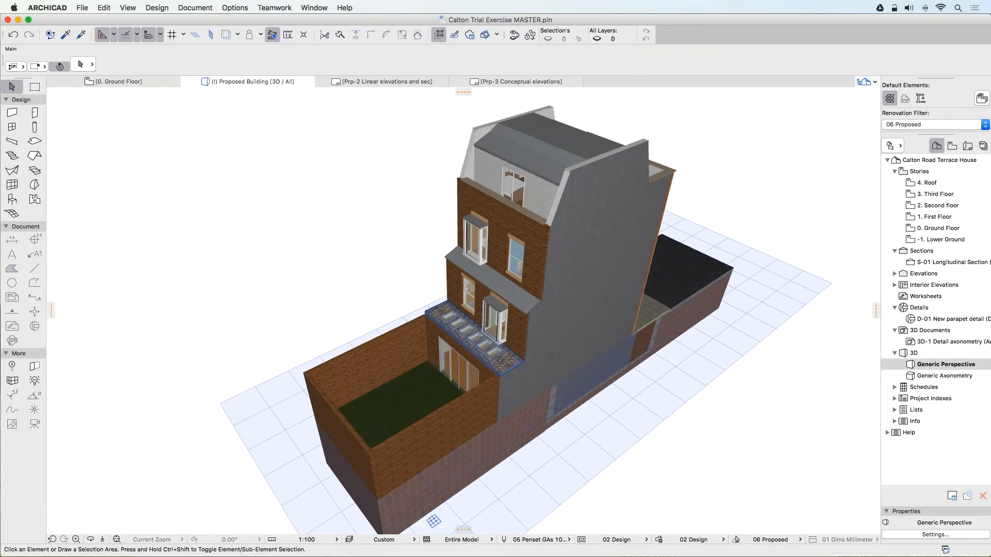
pyautogui.keyDown('shift'); pyautogui.moveTo(499, 345); pyautogui.dragTo(523, 378, button='middle'); pyautogui.keyUp('shift')
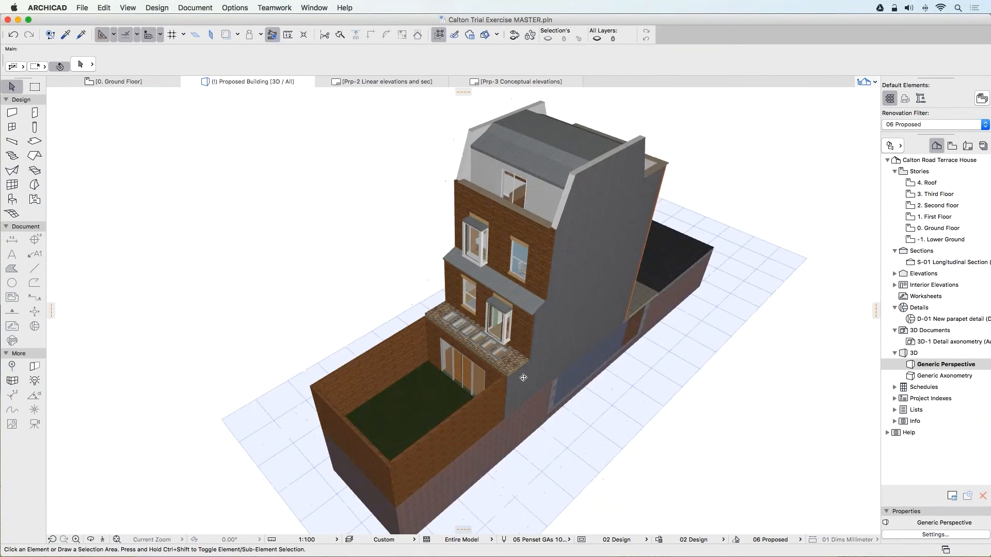
pyautogui.scroll(10, 524, 378)
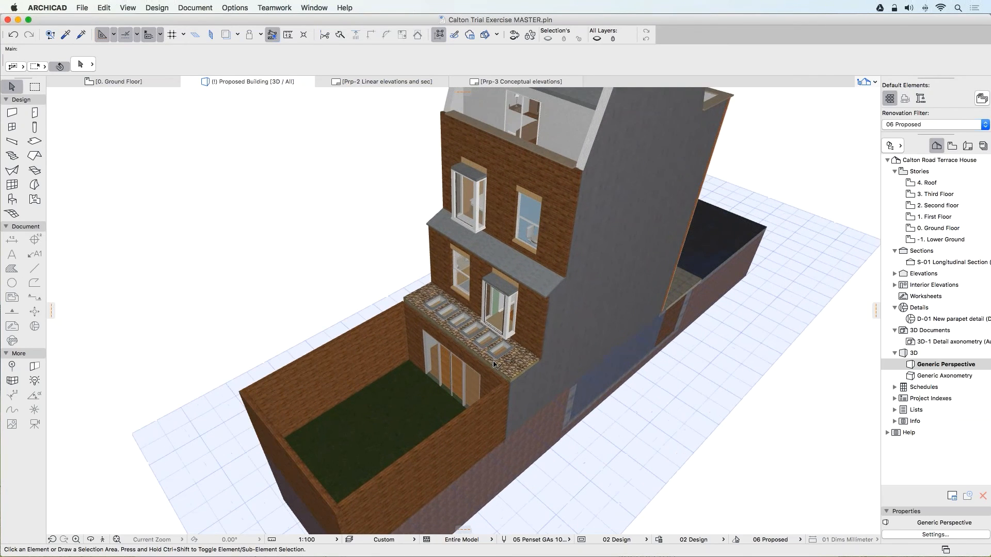
pyautogui.scroll(2, 494, 364)
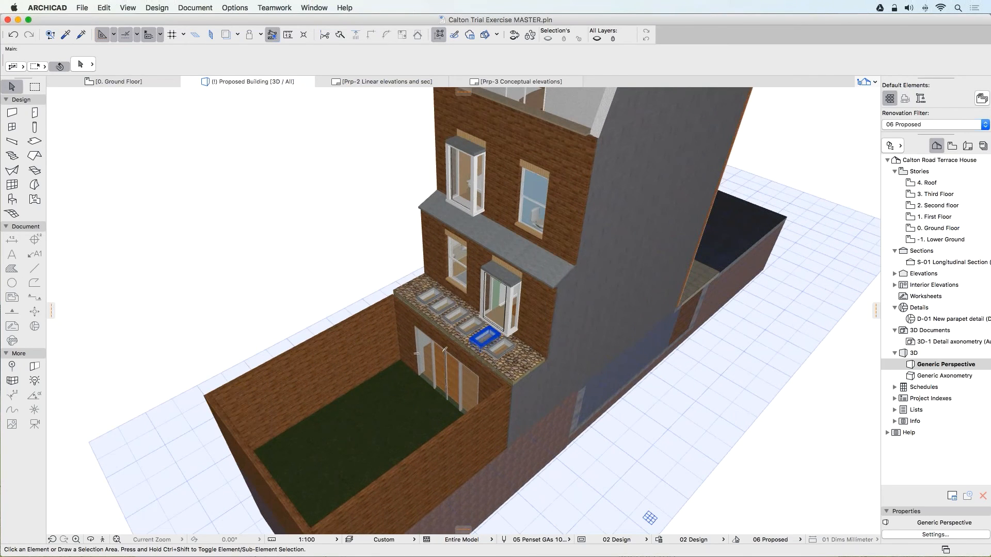
pyautogui.keyDown('shift'); pyautogui.moveTo(485, 339); pyautogui.dragTo(521, 338, button='middle'); pyautogui.keyUp('shift')
pyautogui.scroll(4, 521, 339)
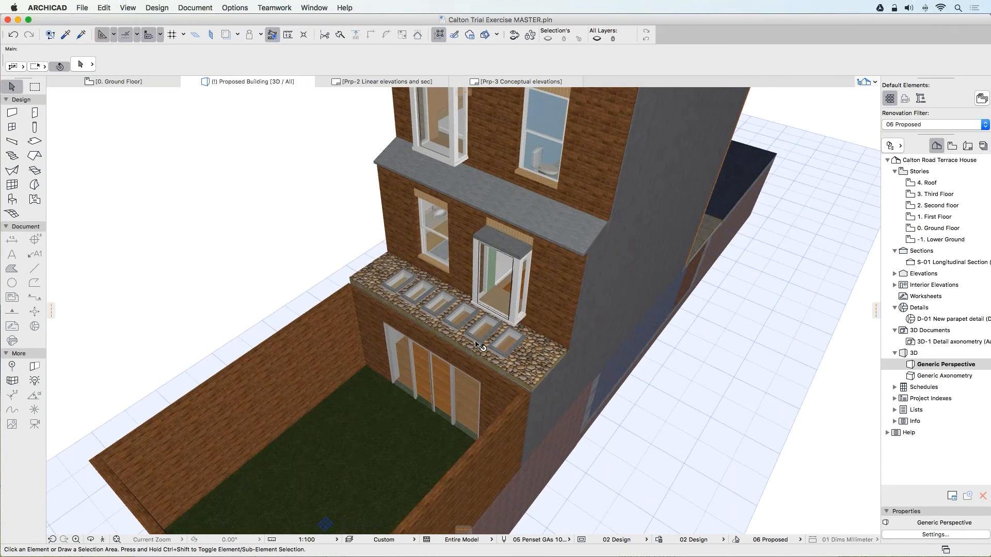
# Set up the Wall tool with the Parapet wall favorite and the chained geometry method.
pyautogui.click(12, 113)
pyautogui.click(20, 112)
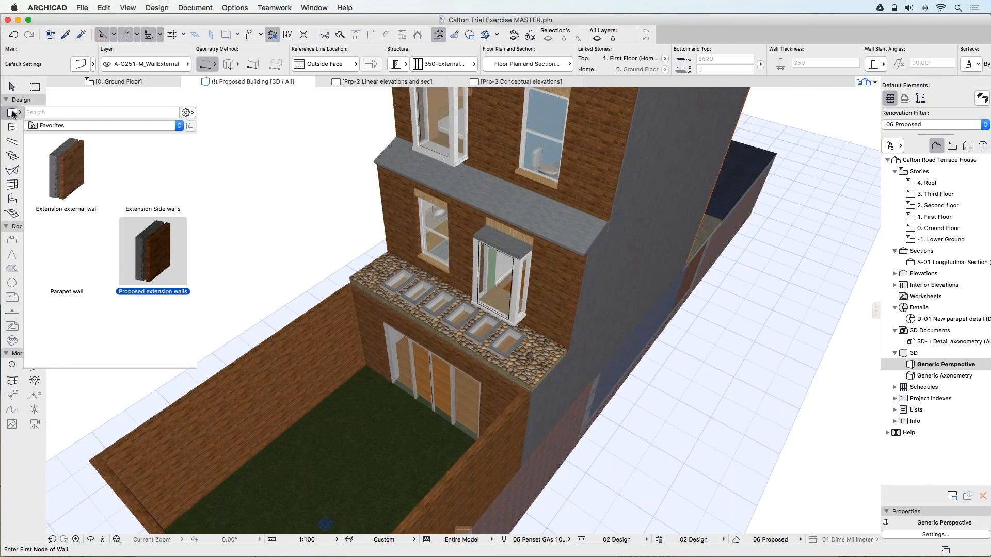
pyautogui.click(62, 256)
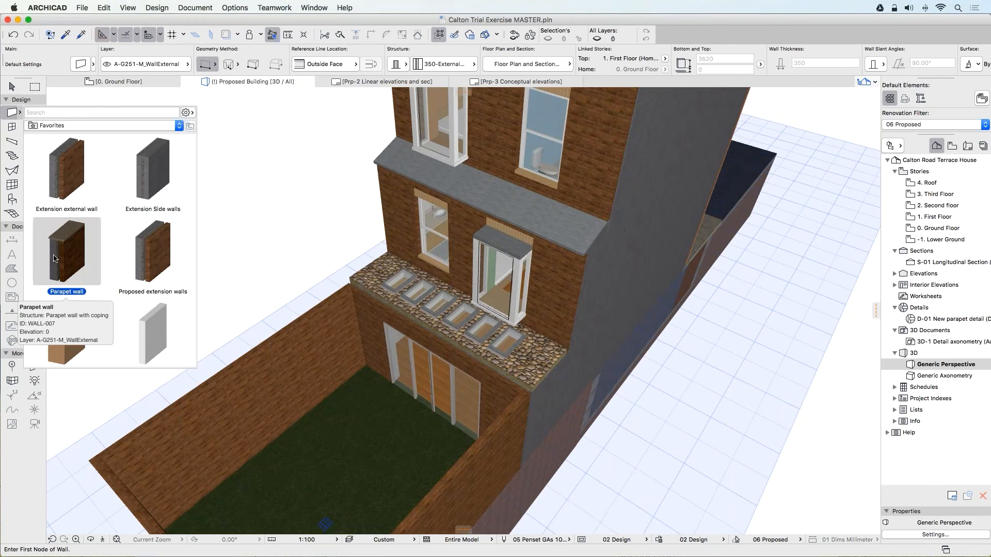
pyautogui.doubleClick(64, 258)
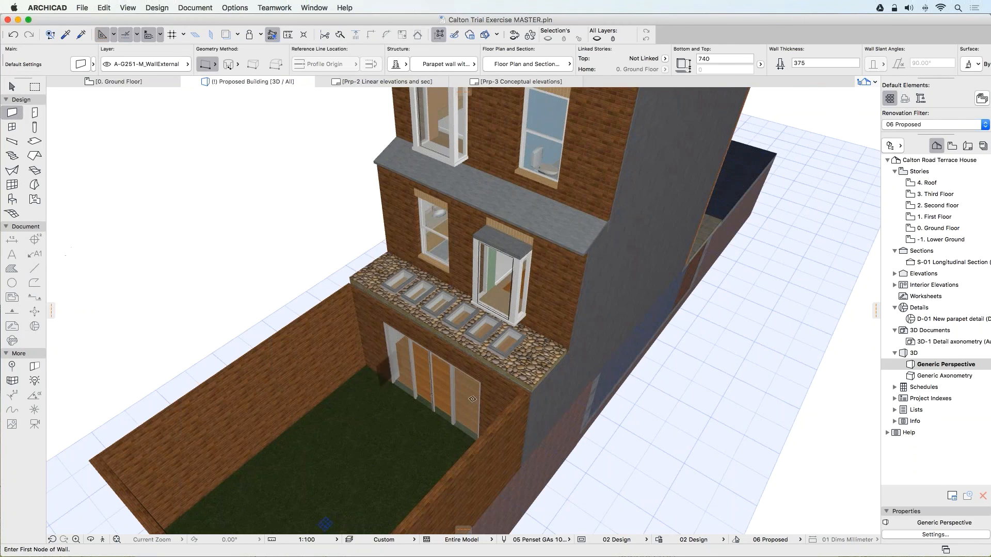
pyautogui.scroll(3, 521, 406)
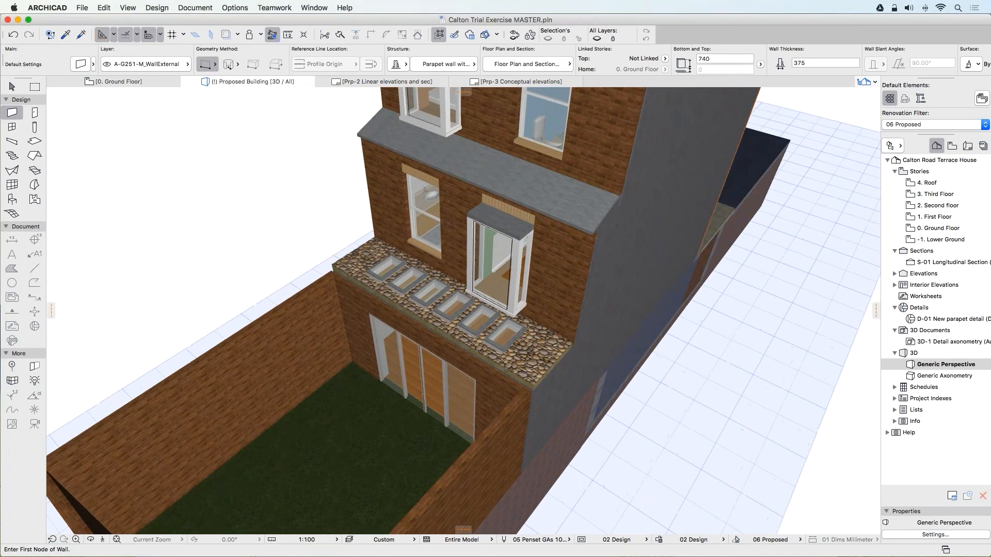
pyautogui.click(210, 67)
pyautogui.click(221, 72)
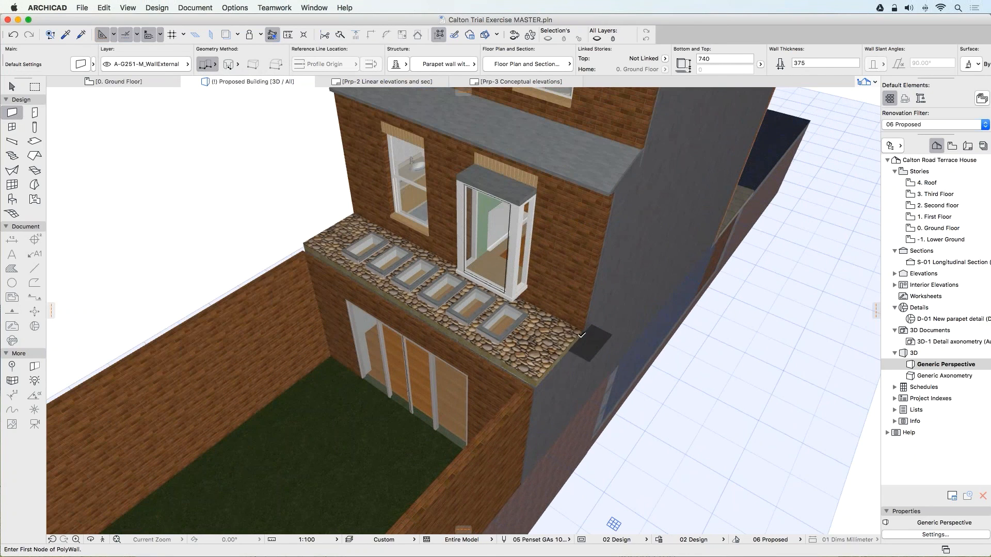
# Draw the chained parapet wall along the flat roof's three outer edges, starting and ending at the house wall.
pyautogui.click(588, 304)
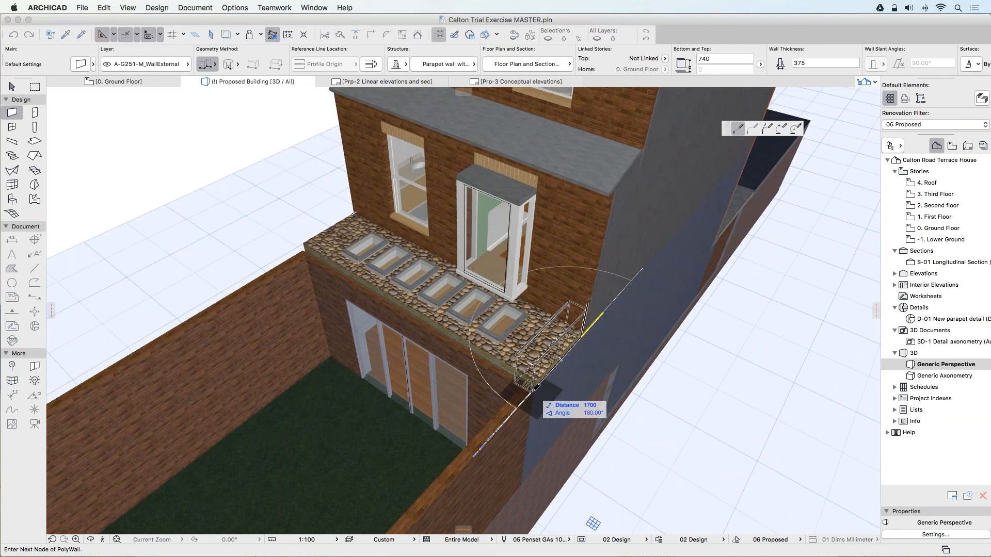
pyautogui.click(532, 390)
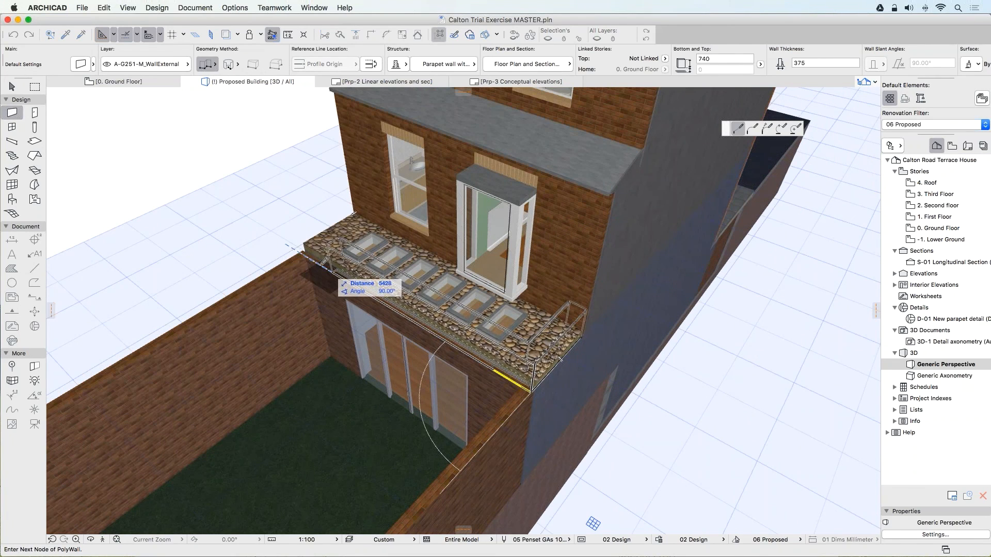
pyautogui.click(299, 249)
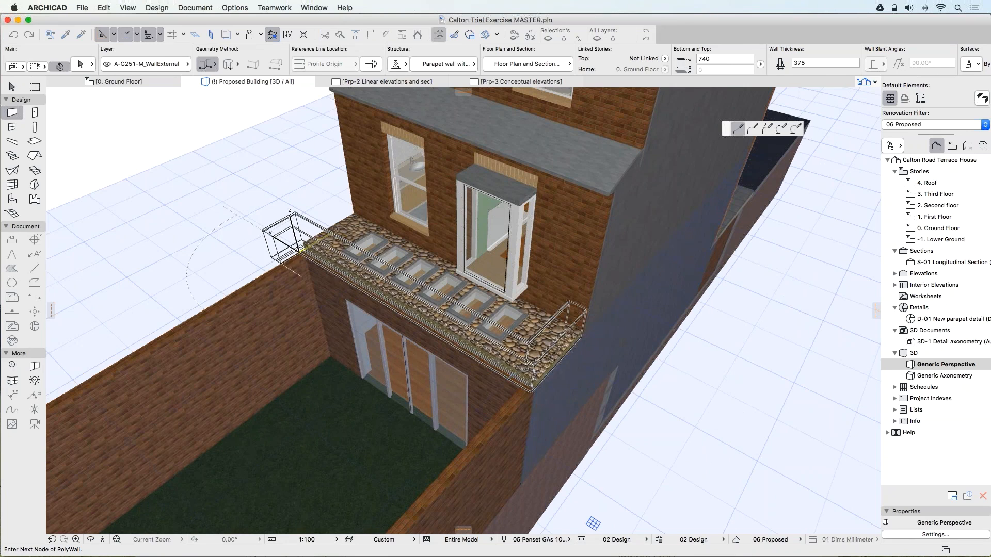
pyautogui.keyDown('shift'); pyautogui.moveTo(539, 359); pyautogui.dragTo(743, 258, button='middle'); pyautogui.keyUp('shift')
pyautogui.doubleClick(250, 450)
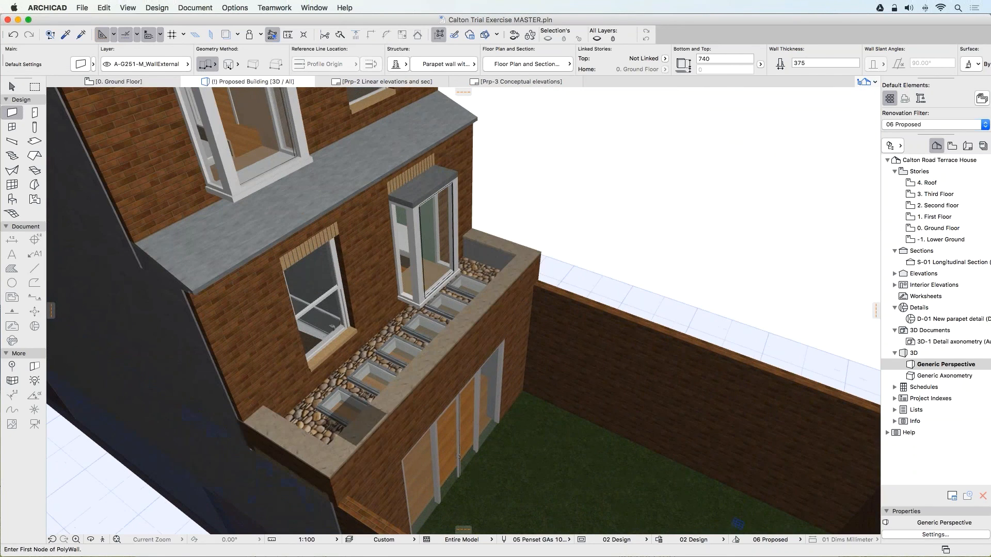
pyautogui.keyDown('shift'); pyautogui.moveTo(497, 399); pyautogui.dragTo(409, 410, button='middle'); pyautogui.keyUp('shift')
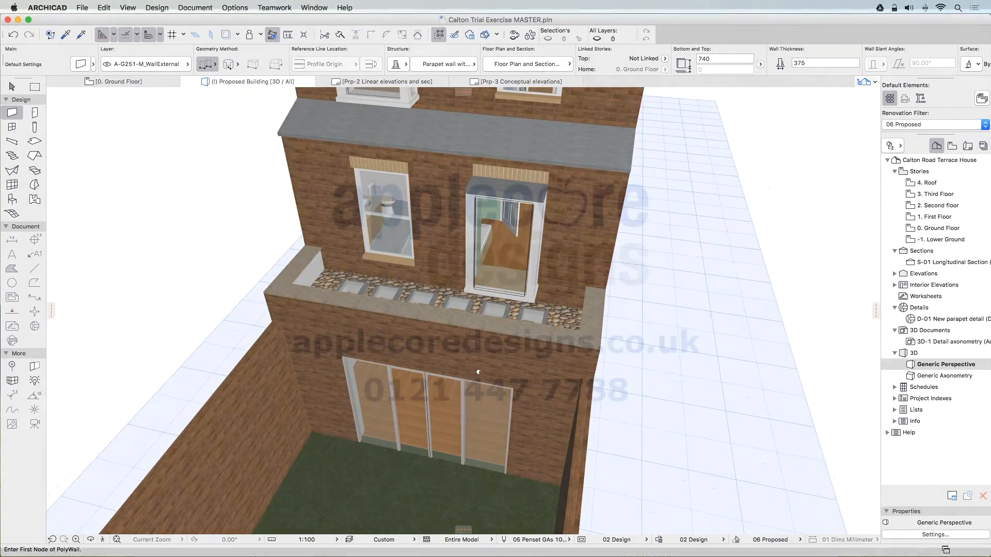